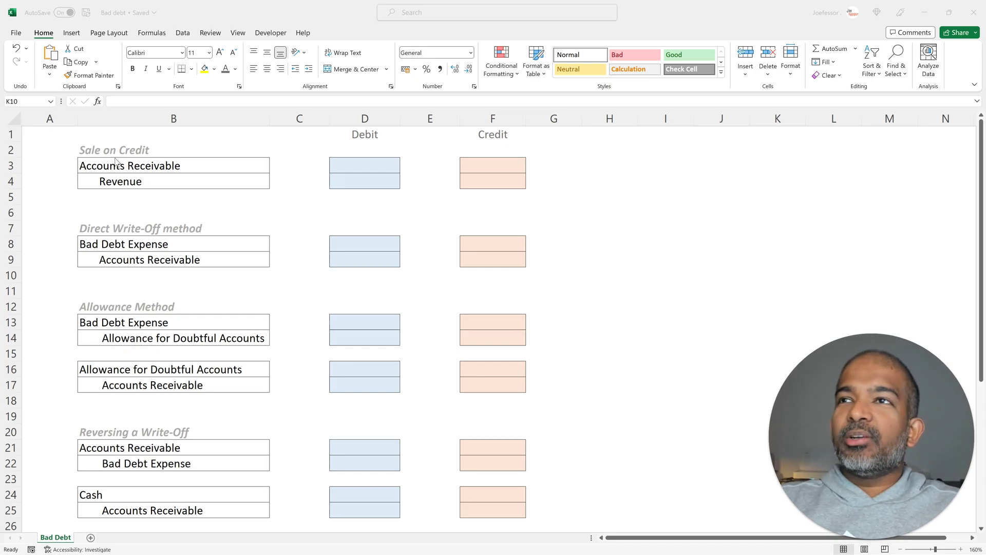
- Point out the sale lines and the Direct Write-Off and Allowance Method sections
click(168, 166)
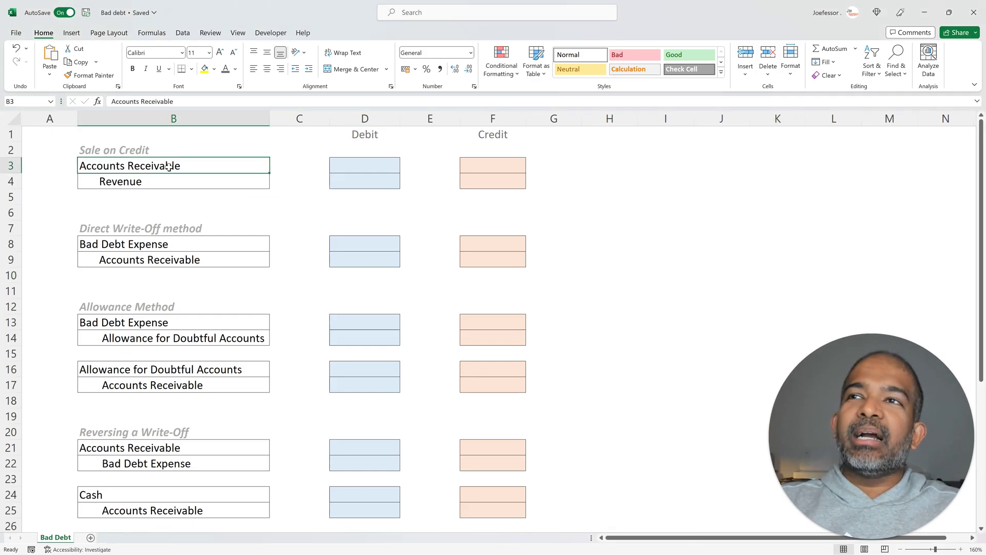
click(135, 180)
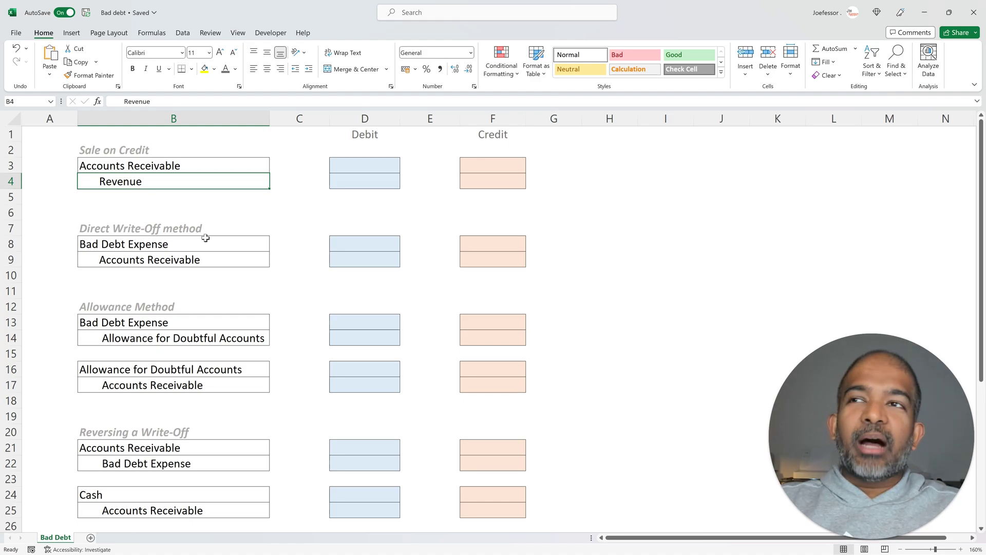
click(139, 227)
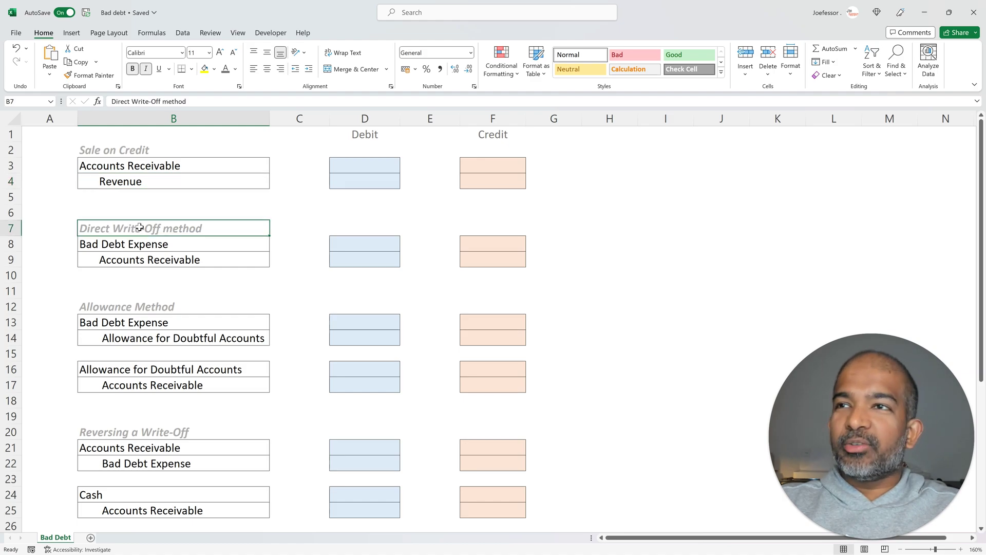
click(138, 307)
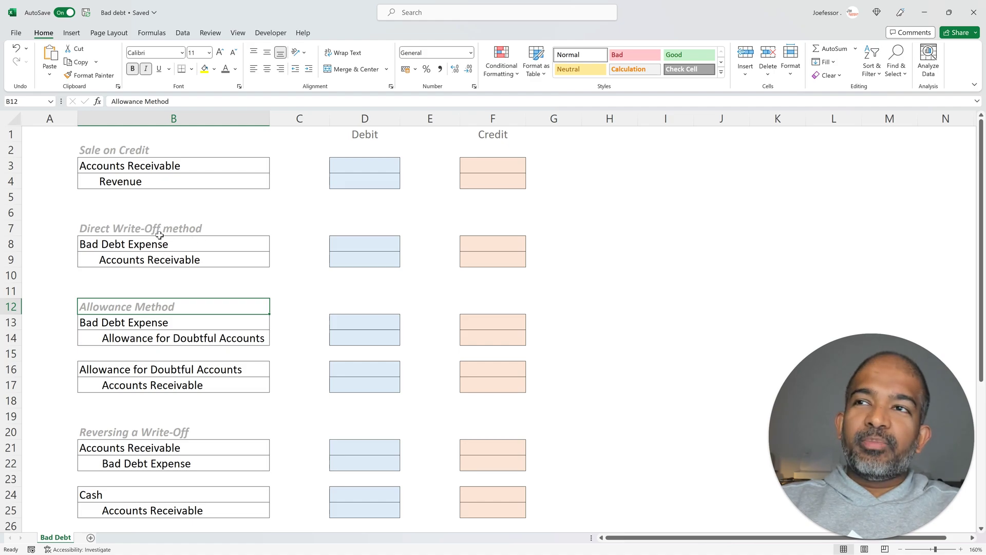
drag(156, 241, 166, 259)
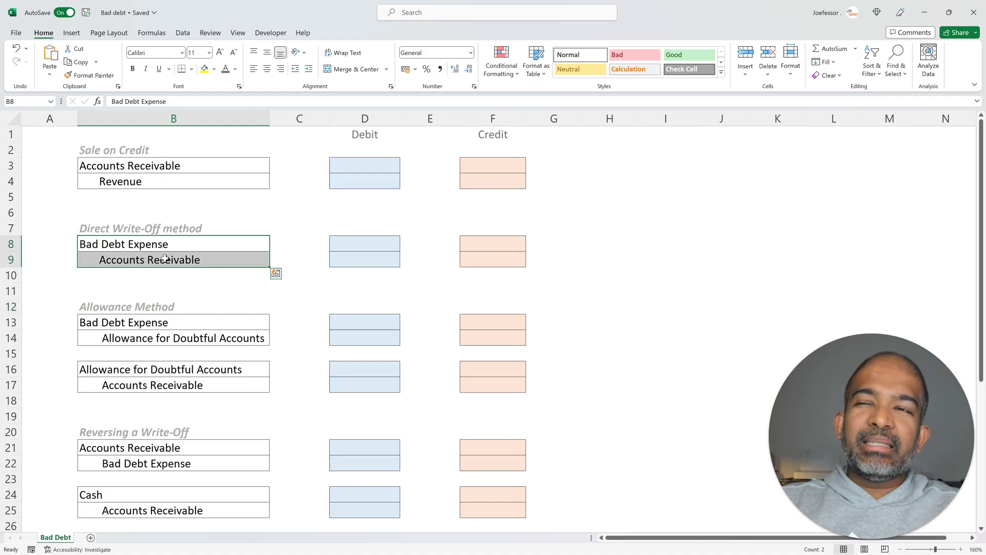
- Enter 1000 as the Accounts Receivable debit and 1000 as the Revenue credit
click(365, 164)
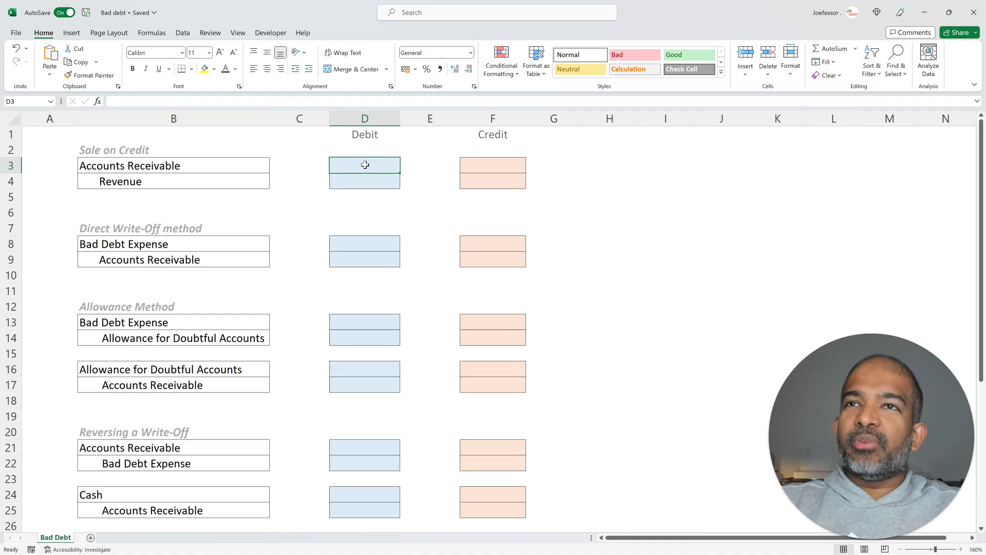
text(1000)
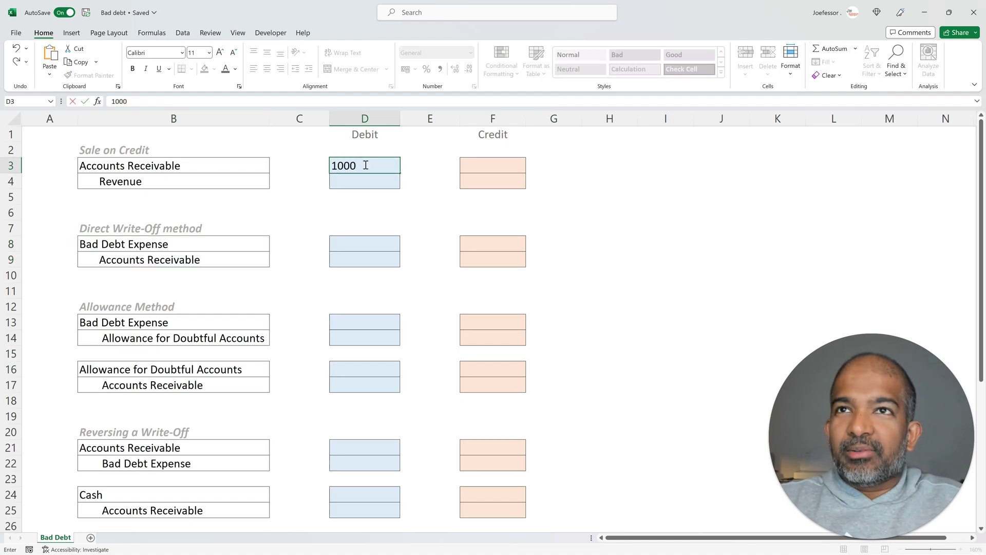
key(Tab)
key(Tab)
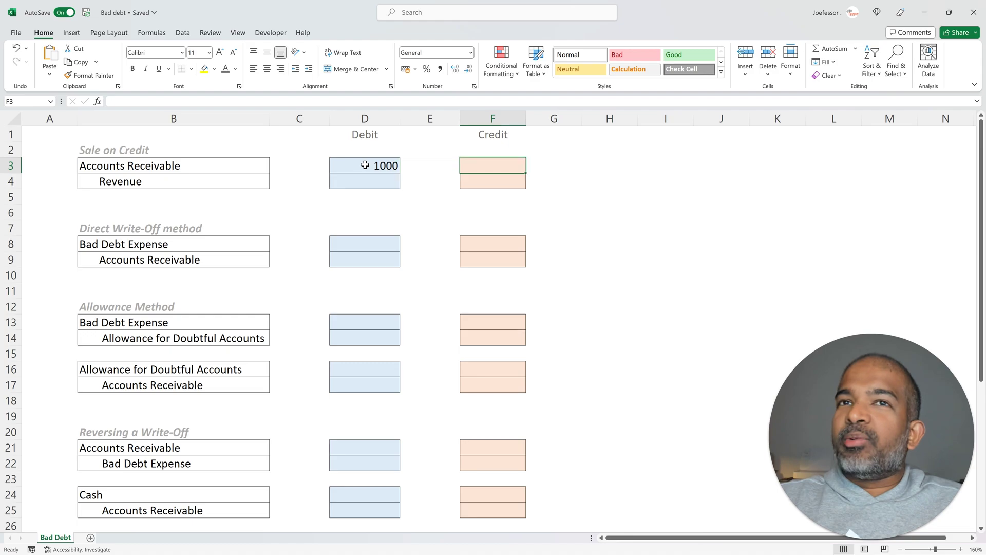
key(Down)
text(1000)
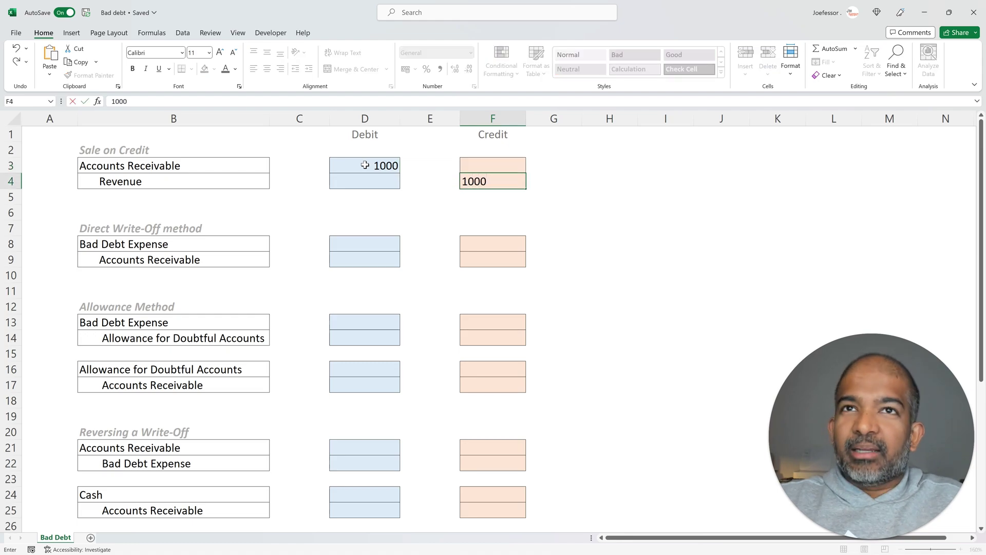
key(Return)
key(Up)
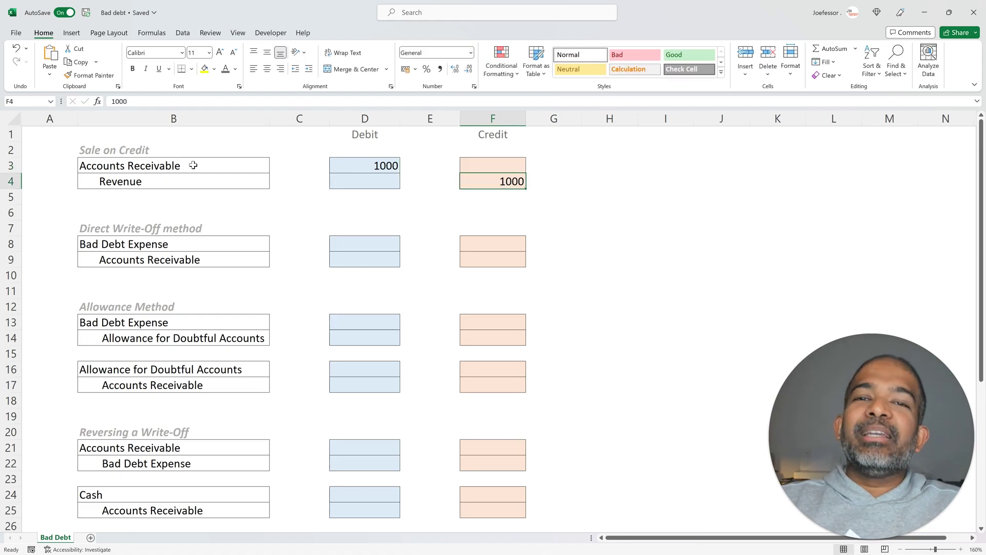
- Highlight rows 3 and 4 to review the sale entry, then point to the Bad Debt Expense line
drag(193, 165, 375, 165)
click(288, 214)
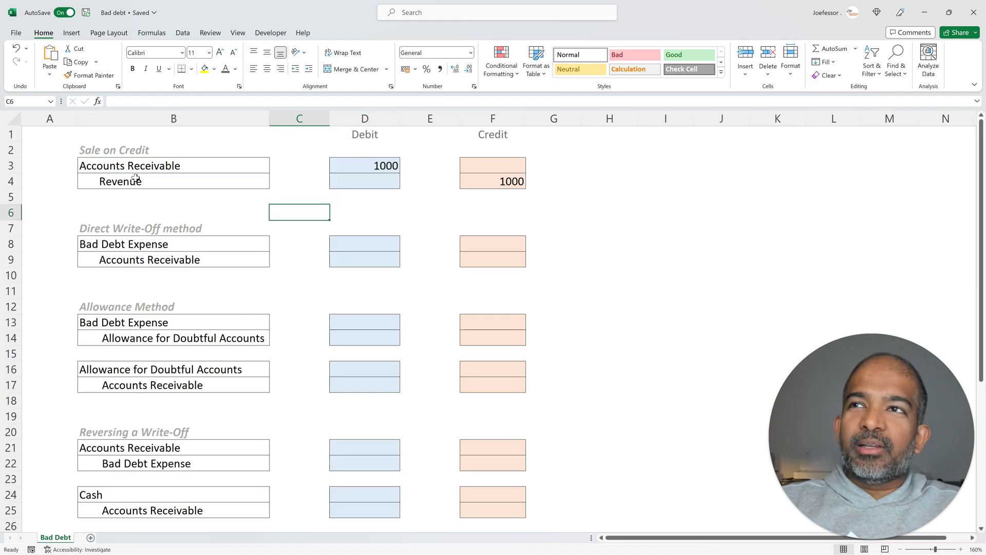
drag(135, 178, 504, 180)
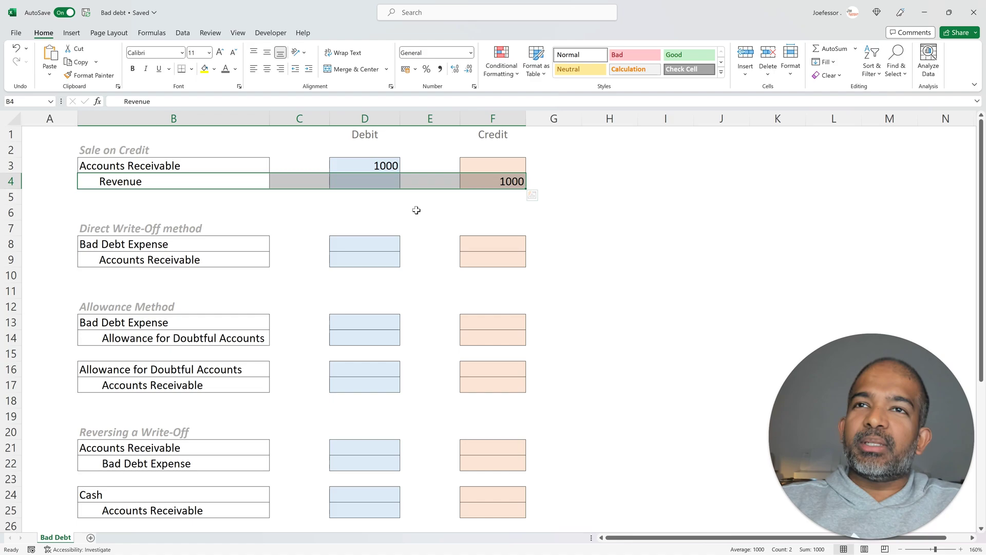
click(296, 214)
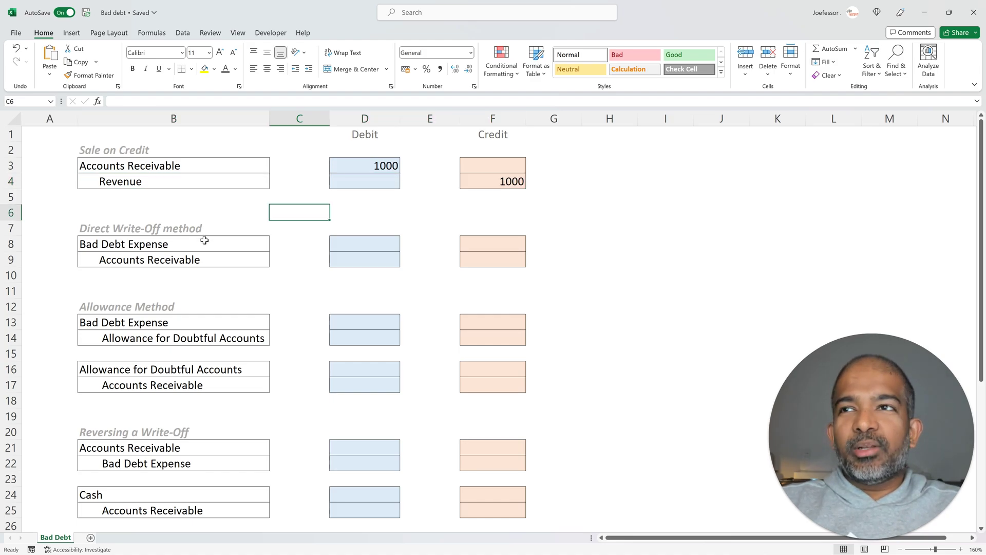
click(207, 228)
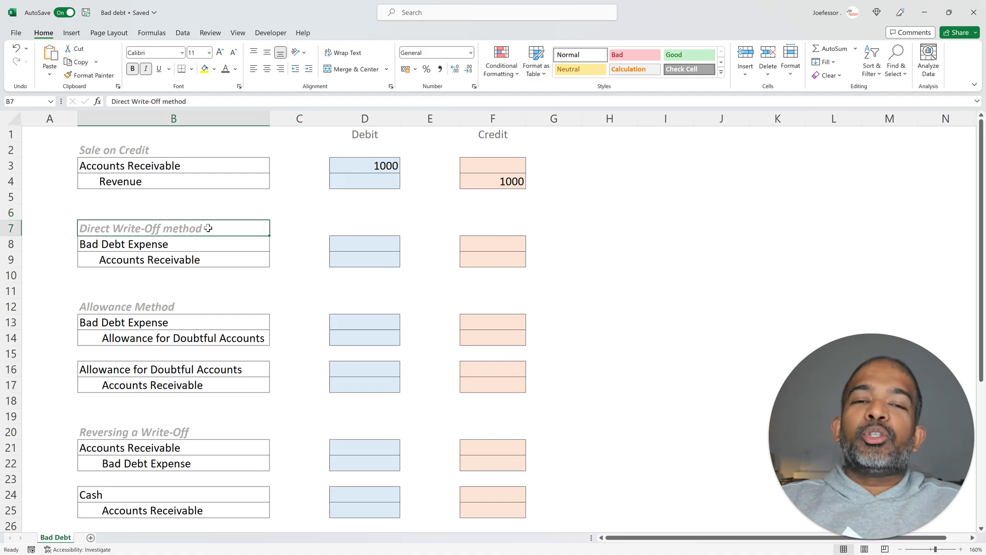
click(125, 244)
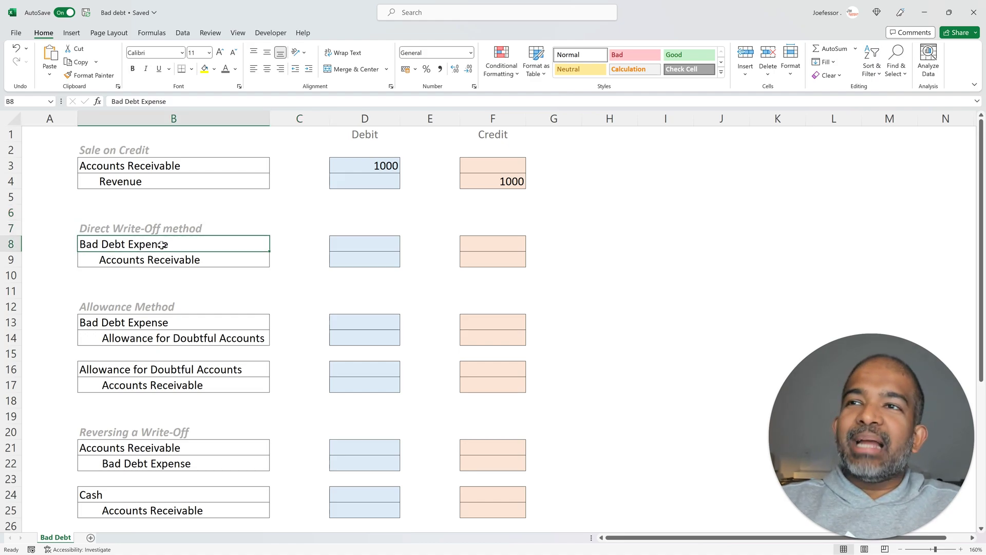
- Enter 20 as the Bad Debt Expense debit in D8 and 20 as the Accounts Receivable credit in F9
click(366, 245)
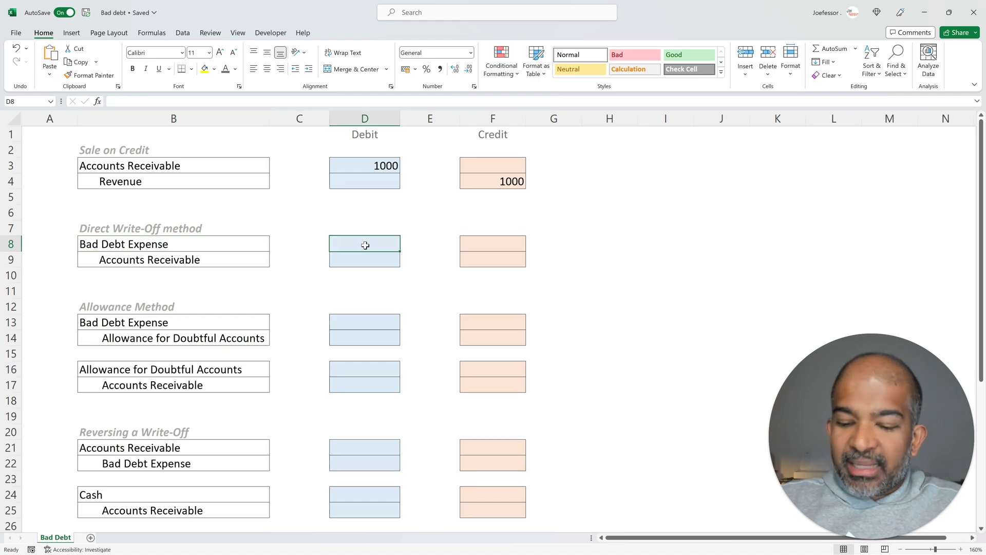
text(20)
click(441, 259)
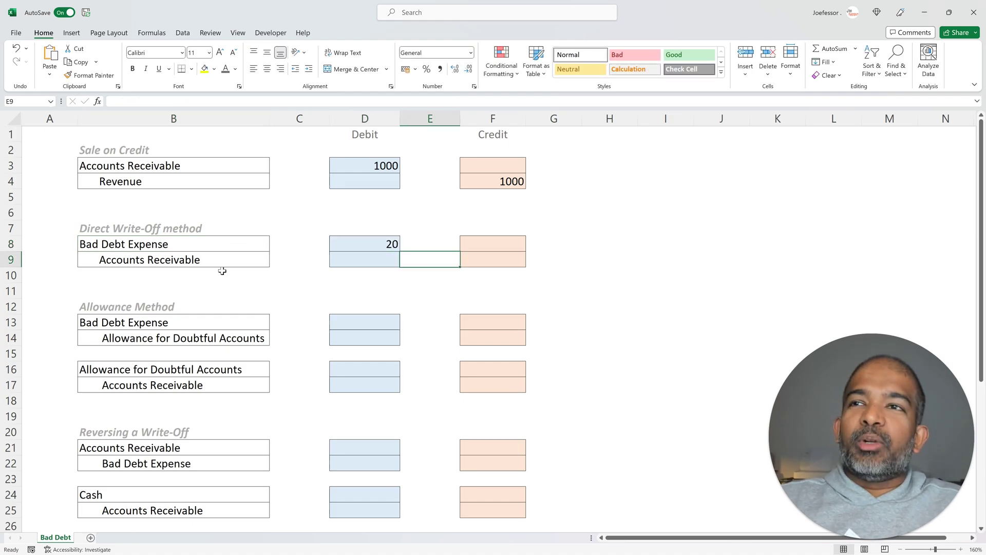
click(175, 262)
click(505, 259)
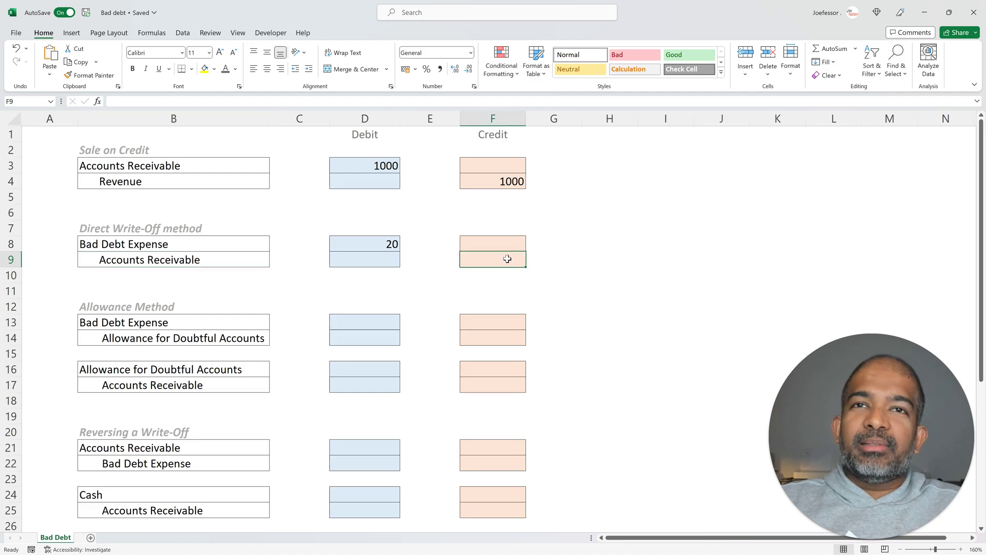
text(20)
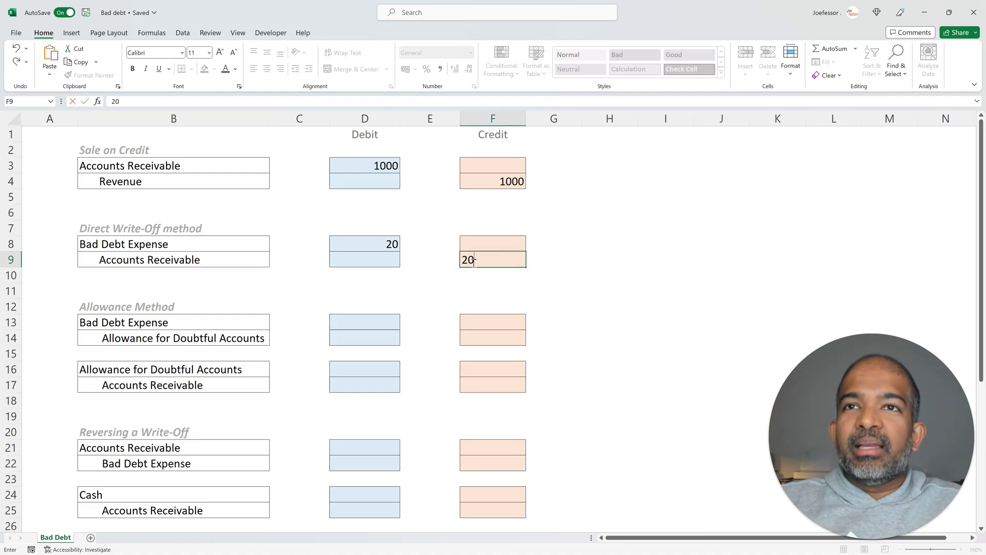
click(340, 274)
click(235, 262)
- Highlight the write-off lines and the sale entry rows 3–4 to compare them
drag(234, 261, 524, 263)
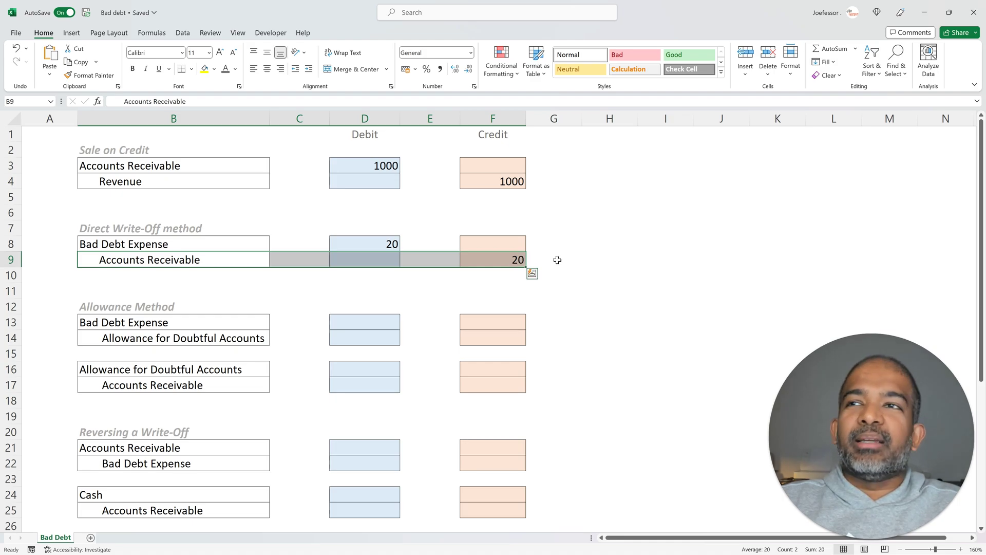
drag(218, 242, 358, 245)
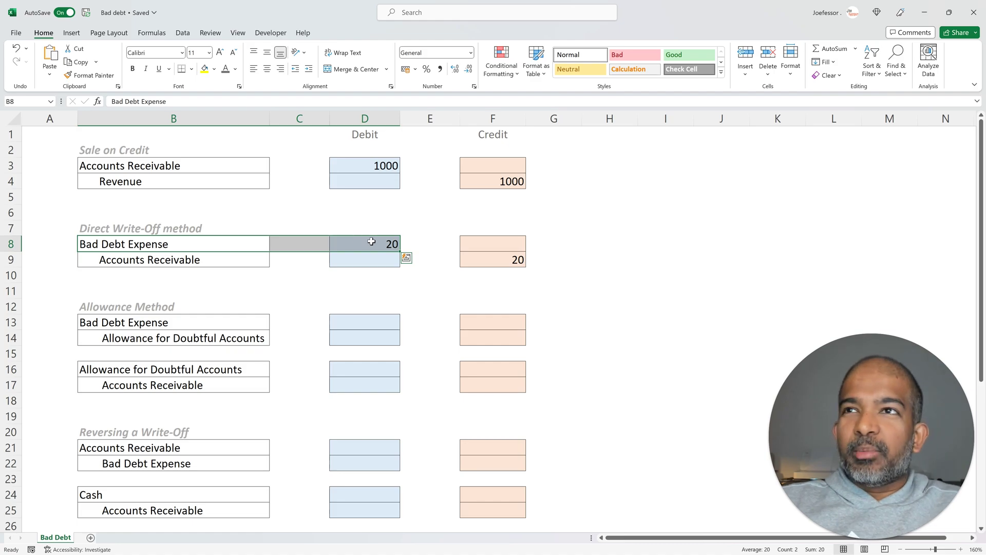
drag(157, 159, 505, 182)
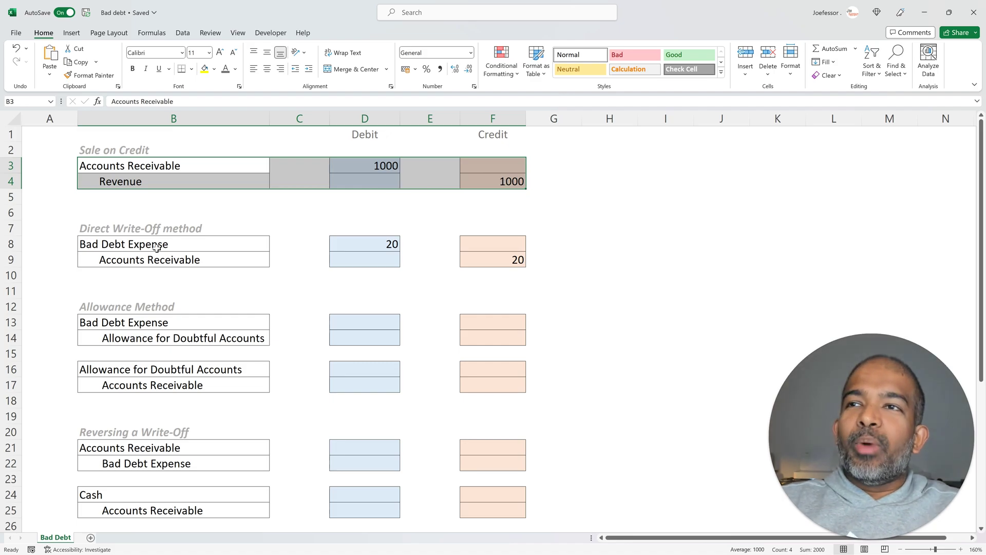
click(172, 247)
drag(249, 251, 506, 261)
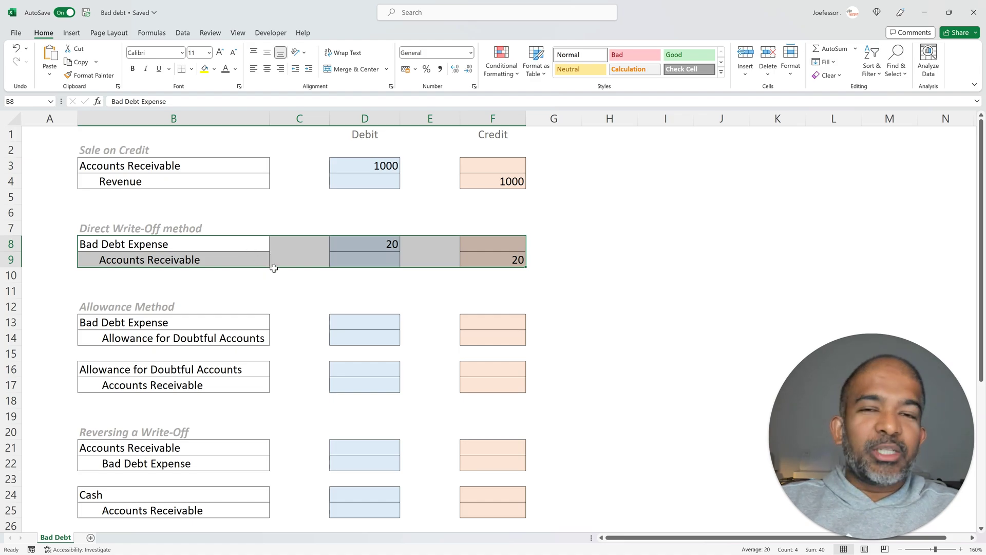
click(195, 225)
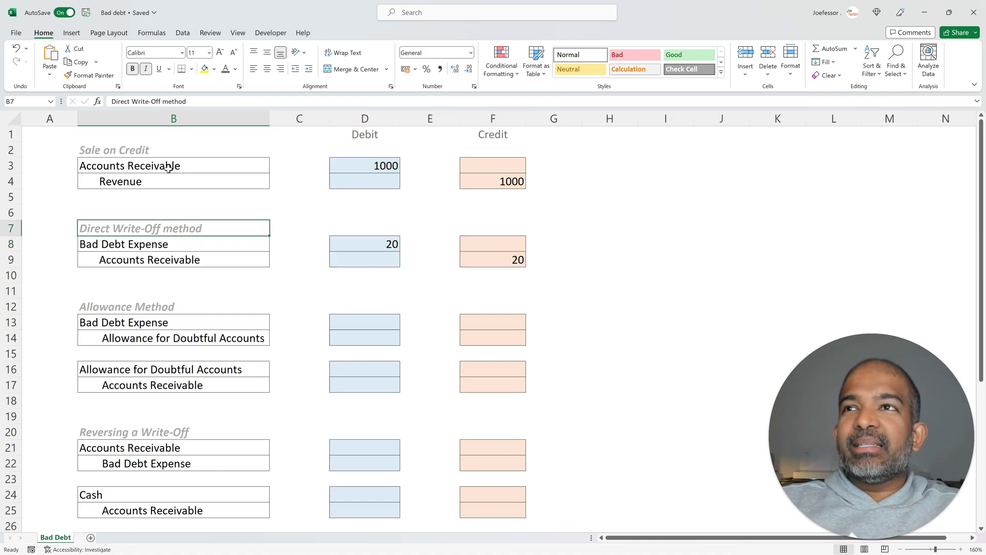
click(233, 165)
drag(232, 166, 462, 169)
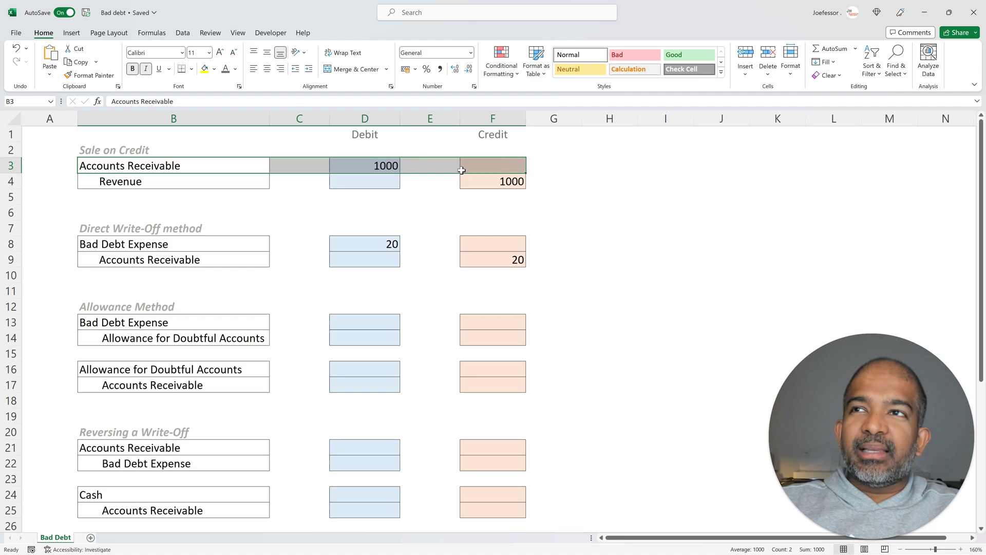
drag(190, 183, 503, 184)
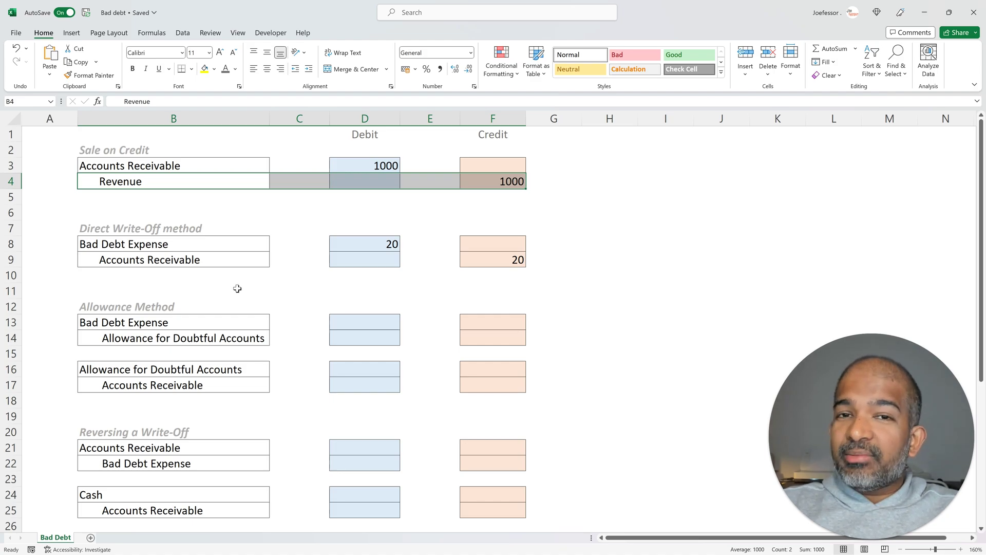
- Enter 20 as the allowance Bad Debt Expense debit and 20 in F14 as the Allowance credit
click(260, 320)
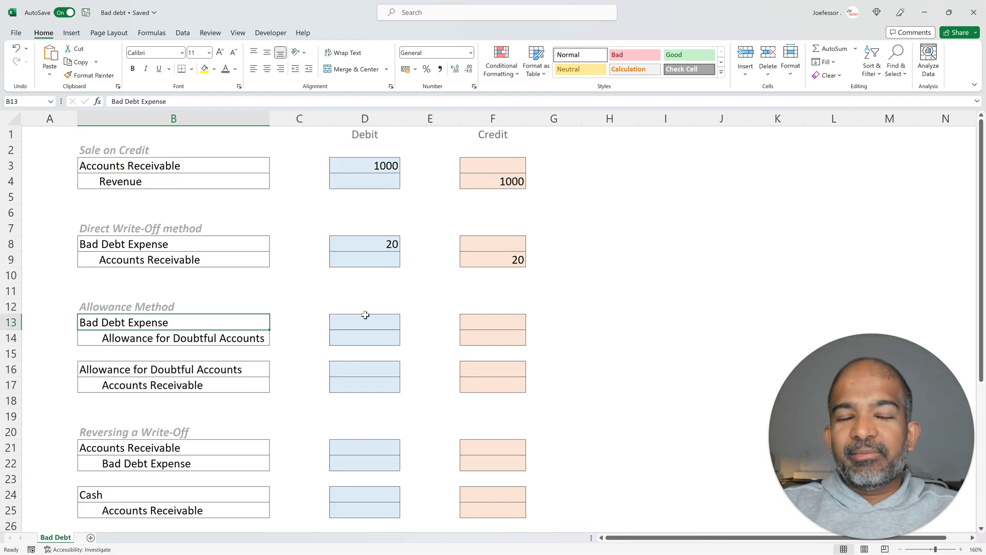
click(365, 314)
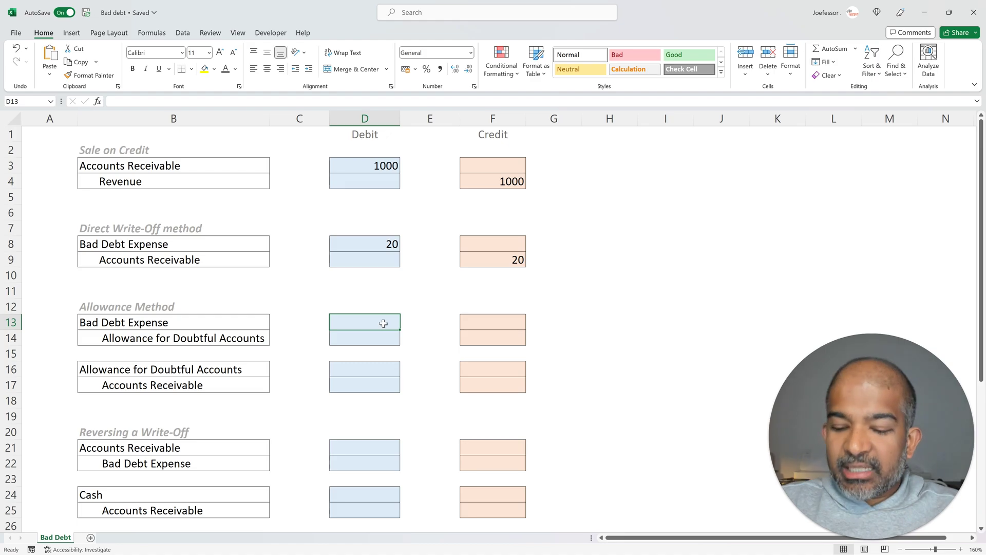
text(20)
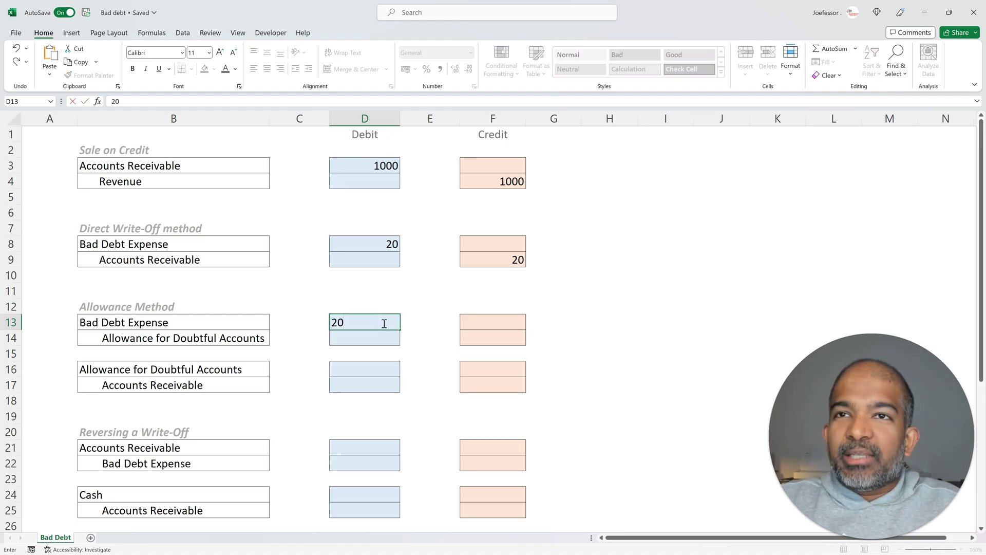
click(434, 339)
click(509, 339)
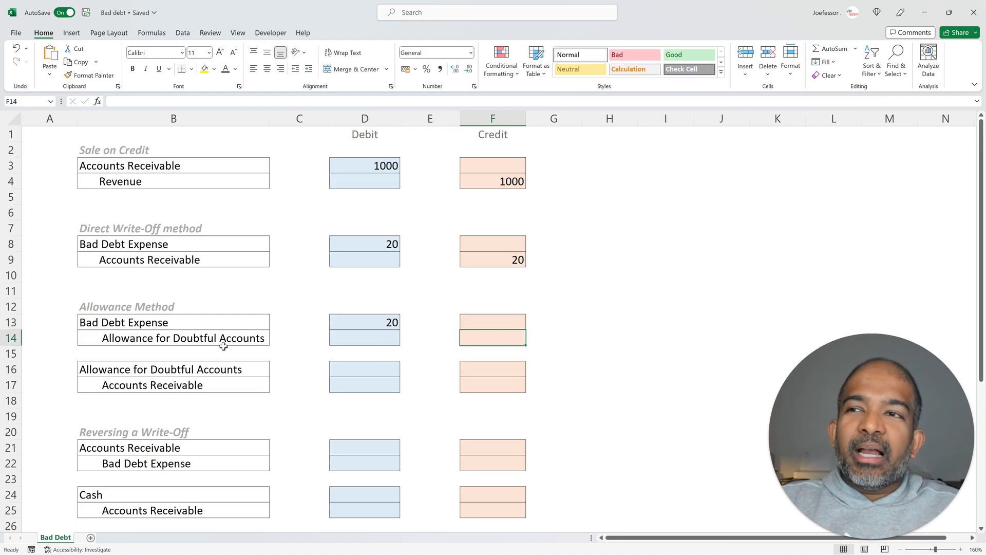
click(212, 336)
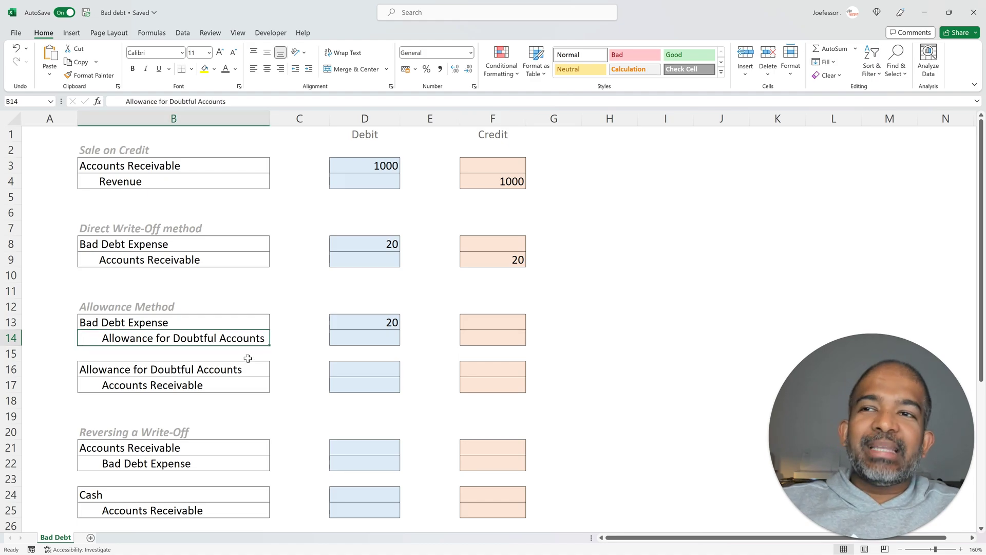
click(508, 341)
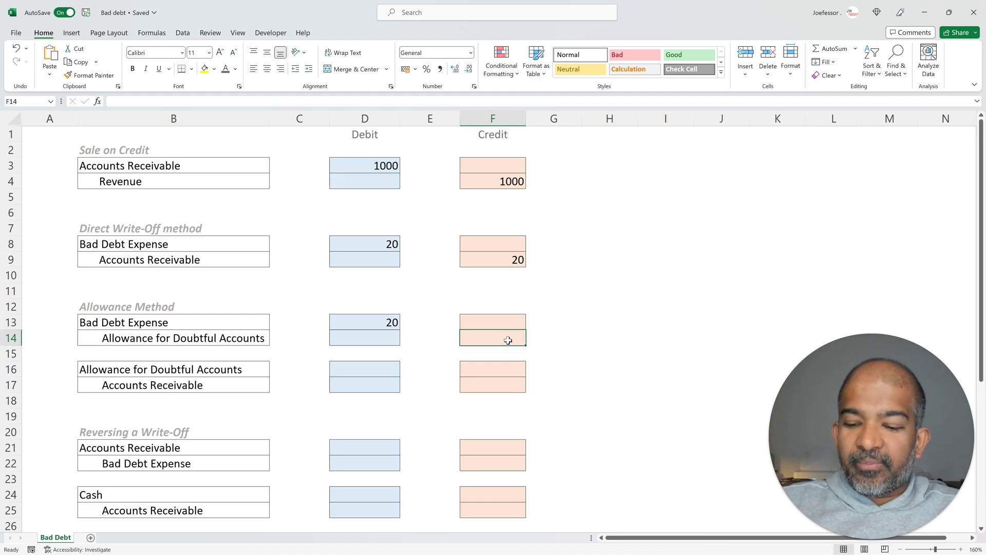
text(20)
key(Return)
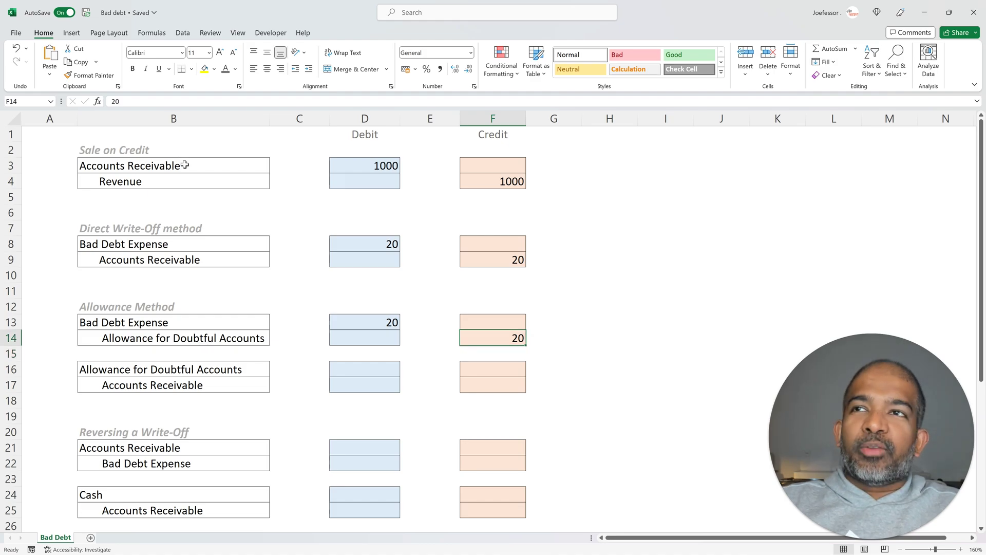
- Highlight the 1000 receivable line and the allowance entry's 20 debit and credit lines
drag(206, 164, 366, 170)
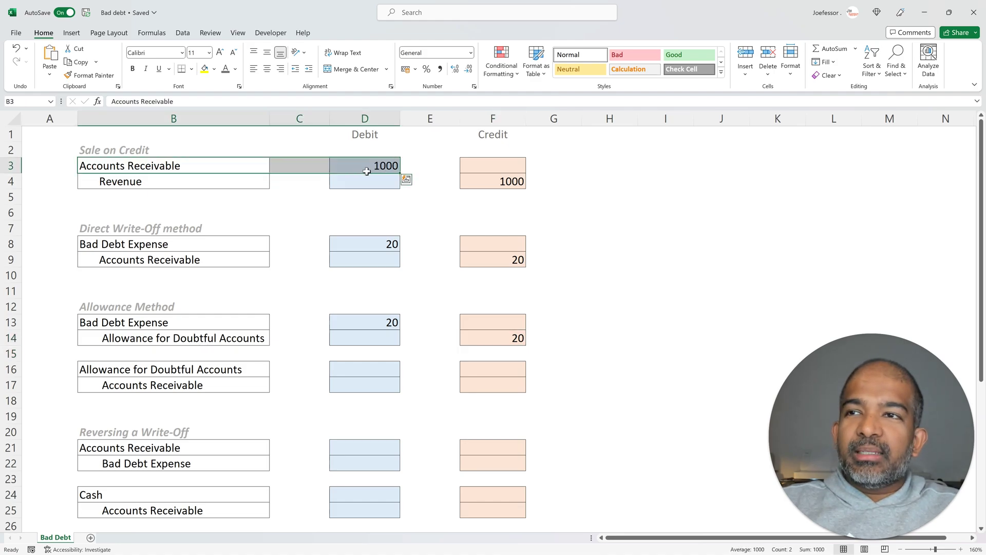
drag(224, 336, 496, 340)
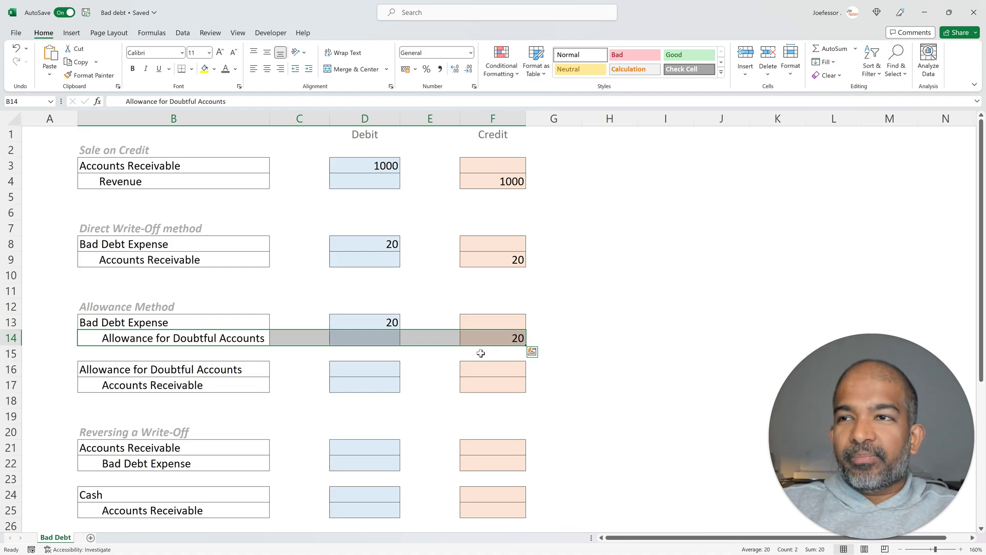
click(370, 368)
drag(184, 321, 375, 323)
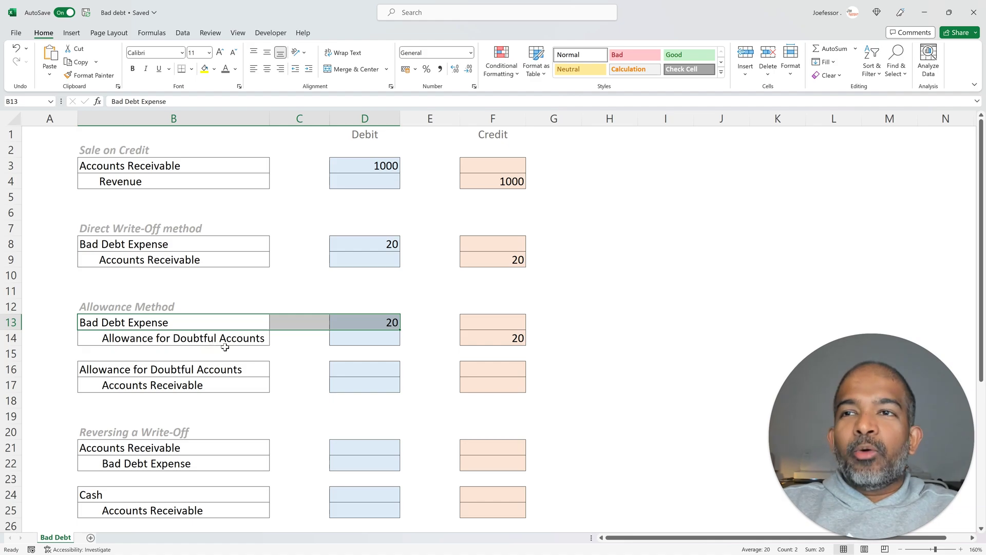
drag(221, 343, 504, 339)
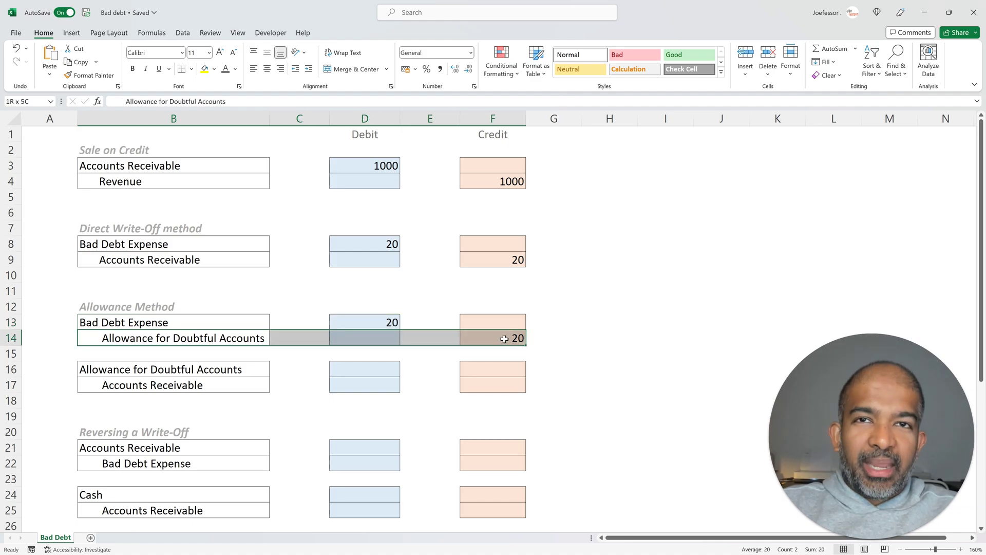
- Enter 20 as the Allowance debit in D16 and 20 as the Accounts Receivable credit in F17
click(354, 372)
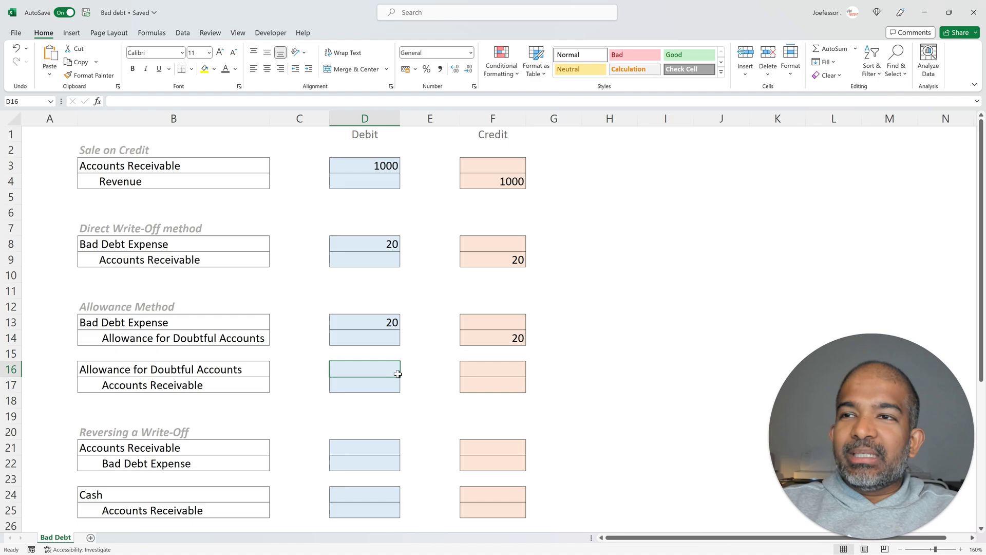
text(20)
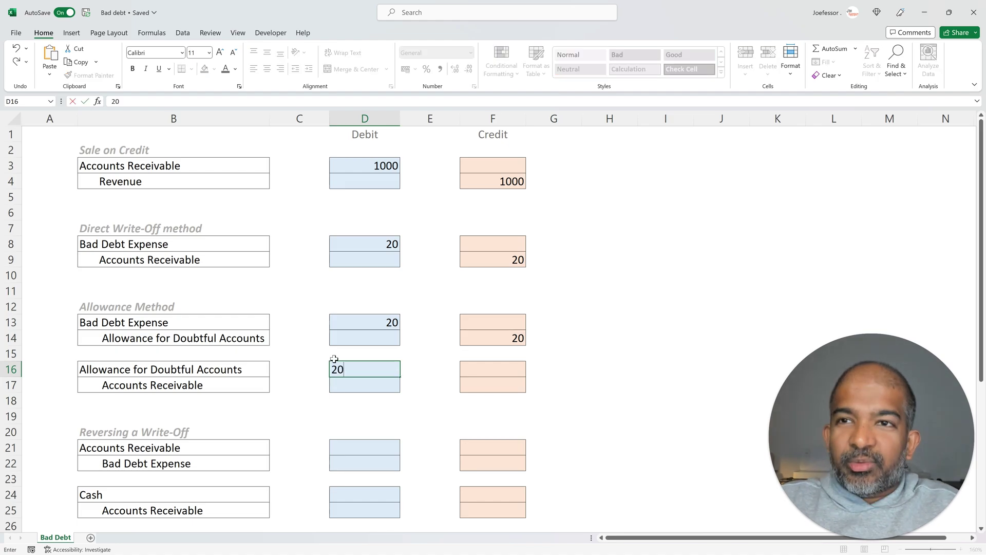
key(Tab)
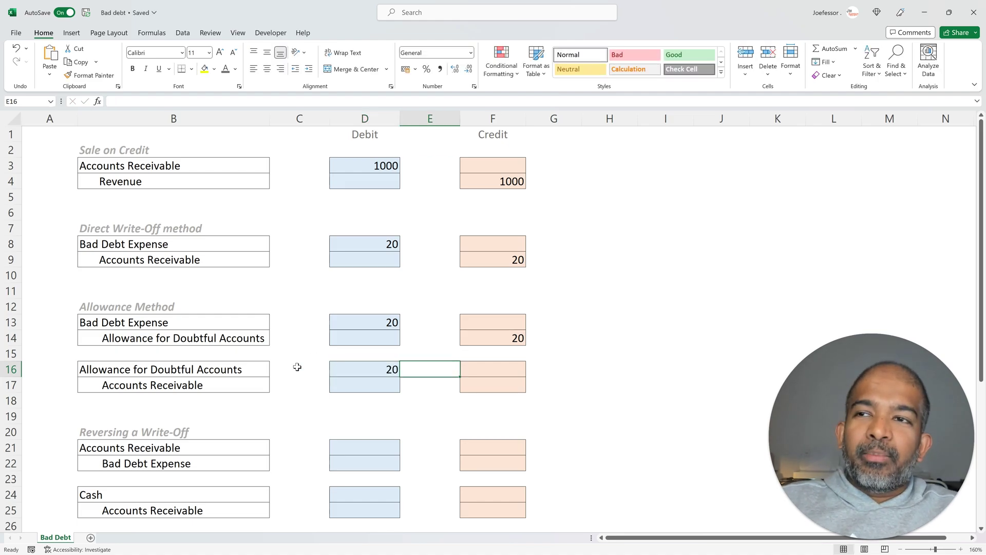
click(268, 386)
click(503, 386)
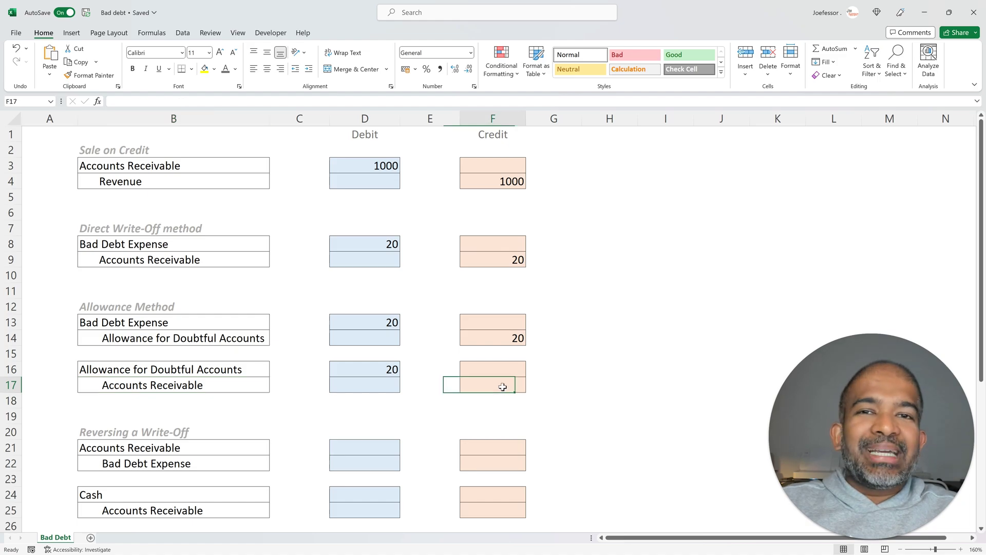
text(20)
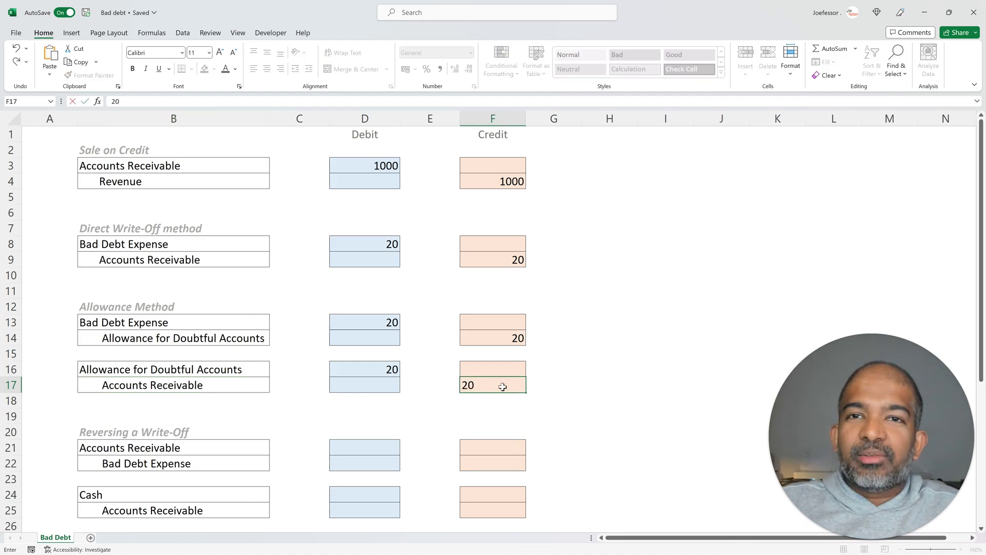
key(Return)
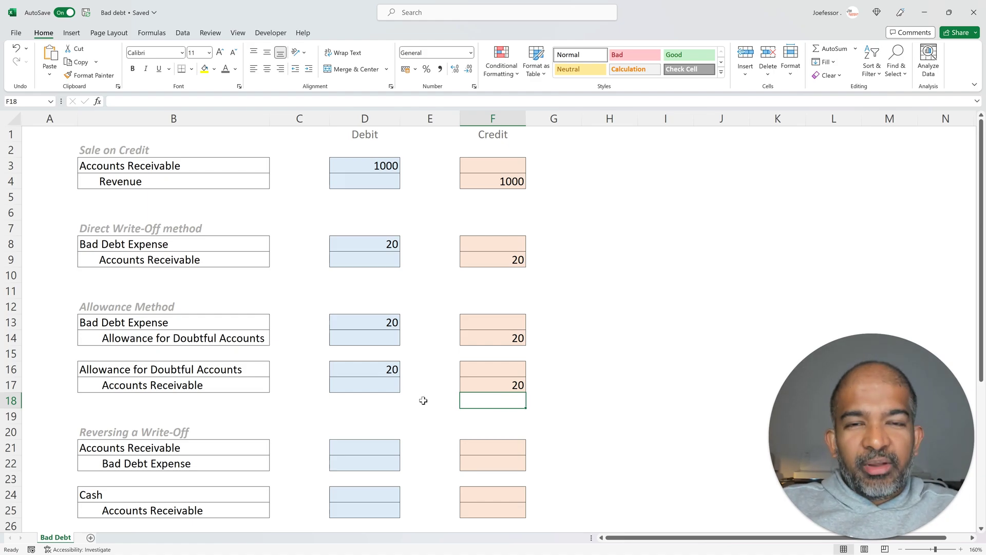
- Highlight the write-off entry in rows 16–17 and relate it to the Allowance credit
click(211, 373)
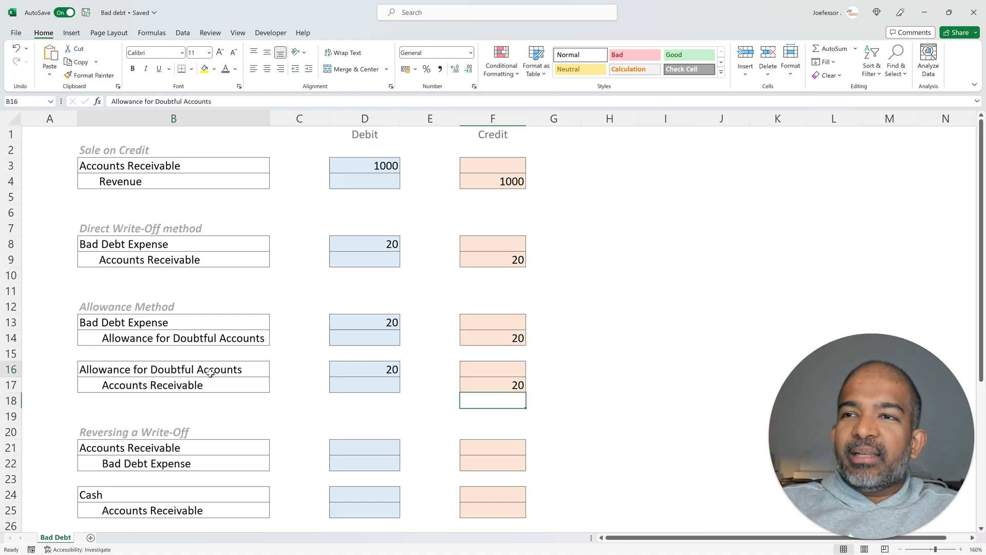
drag(210, 373, 489, 385)
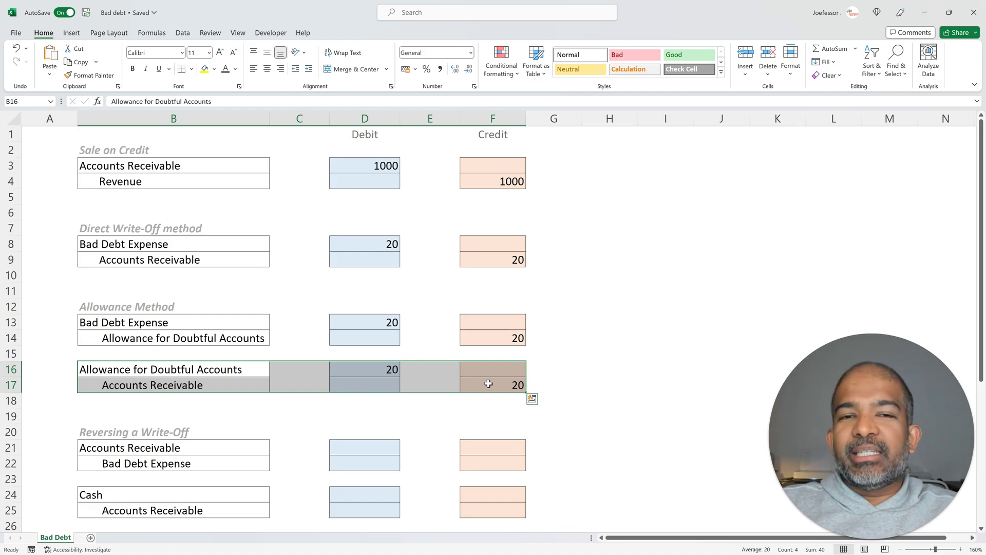
click(510, 399)
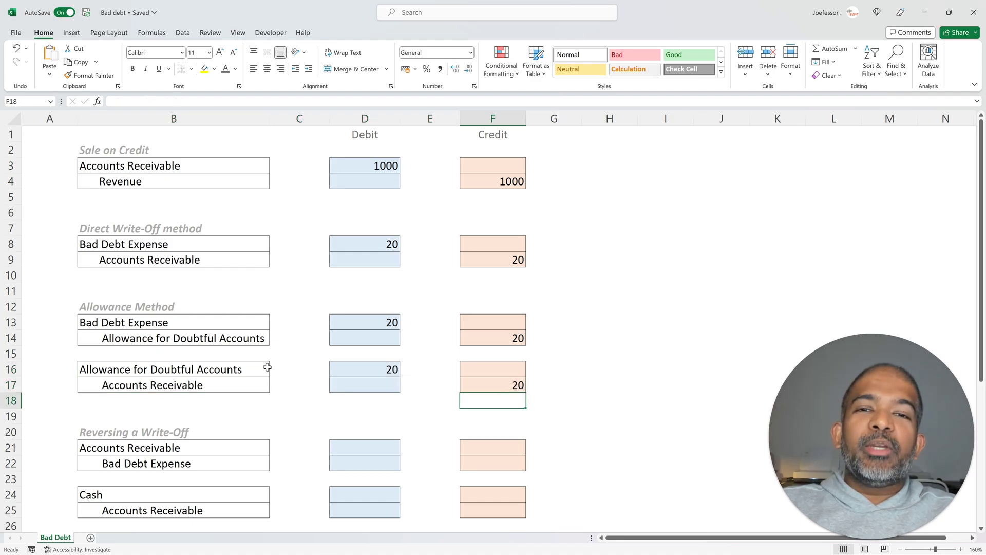
click(213, 339)
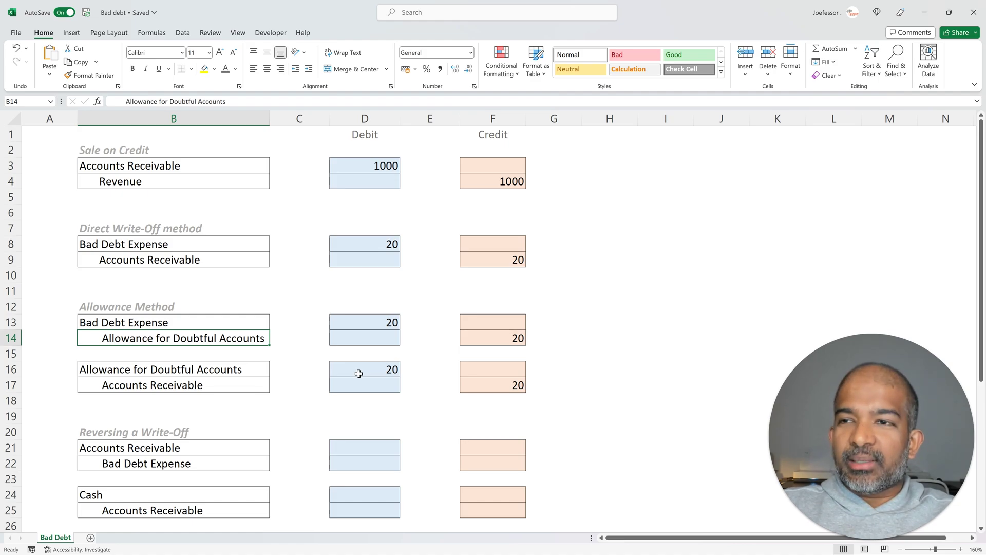
scroll(359, 373, down, 1)
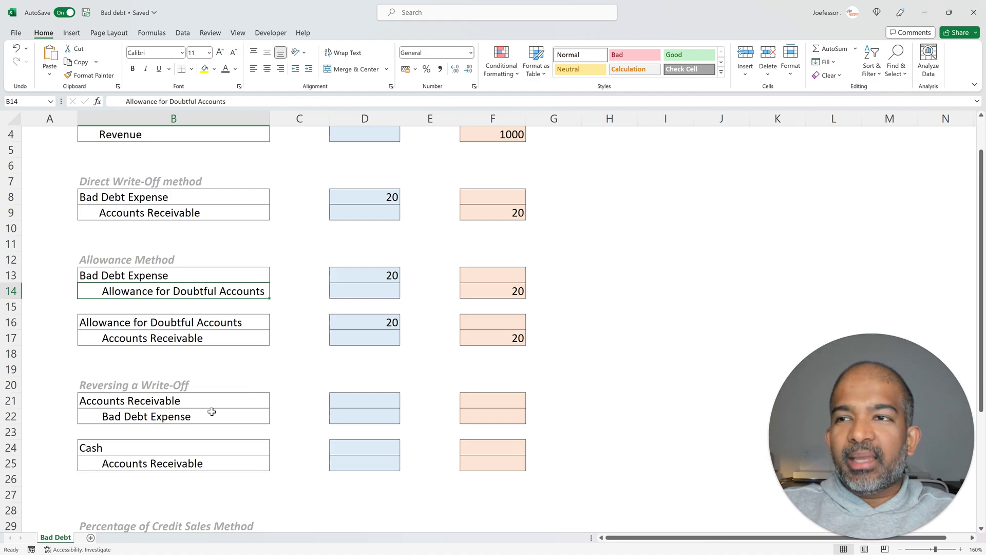
- Fill the reinstatement entry: Accounts Receivable debit 20 in D21, Bad Debt Expense credit 20 in F22
click(378, 399)
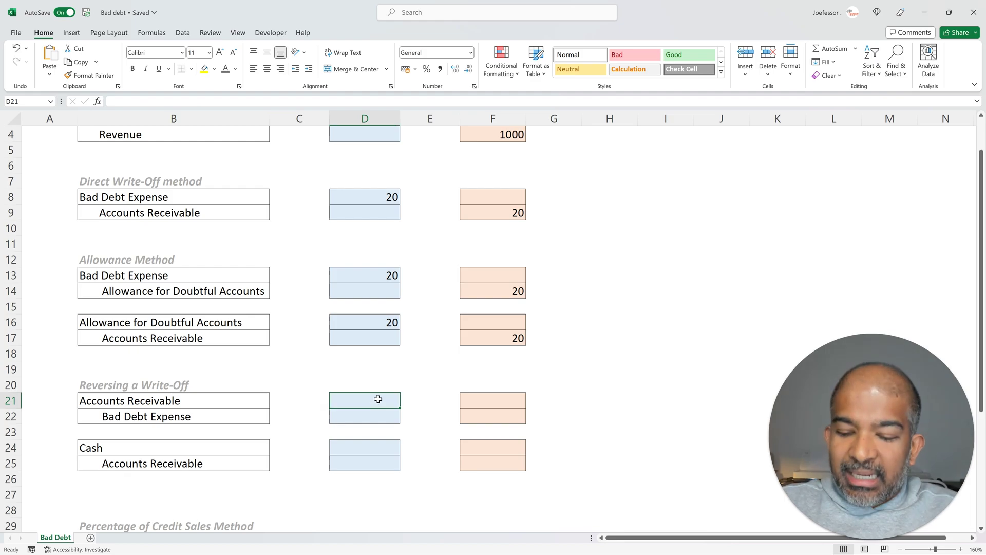
text(20)
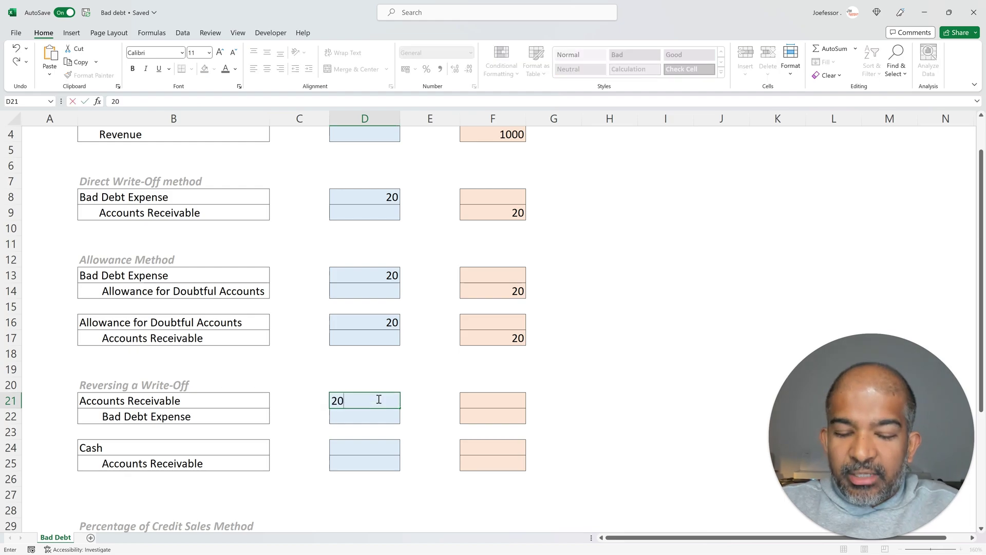
click(514, 418)
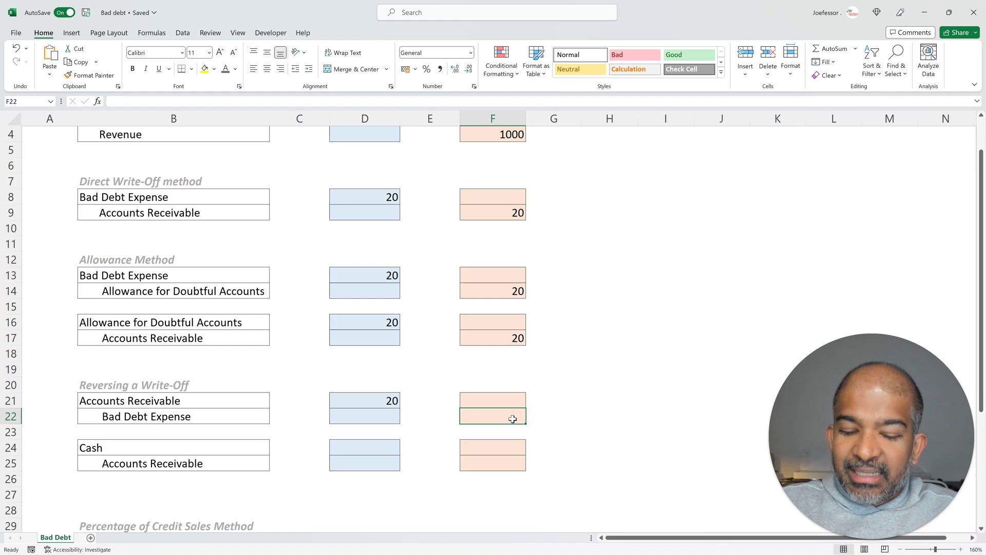
text(20)
click(495, 429)
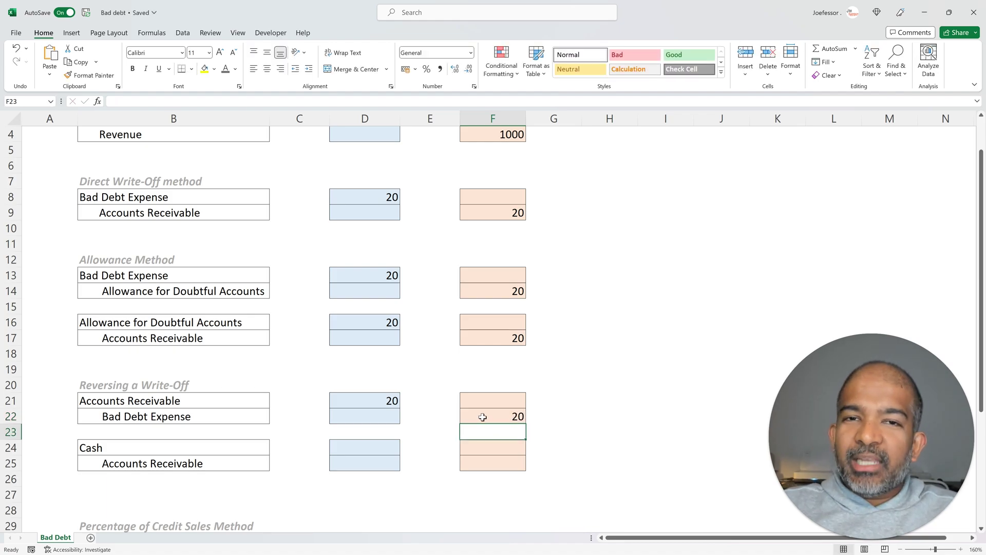
- Fill the collection entry: Cash debit 20 in D24, Accounts Receivable credit 20 in F25
click(378, 448)
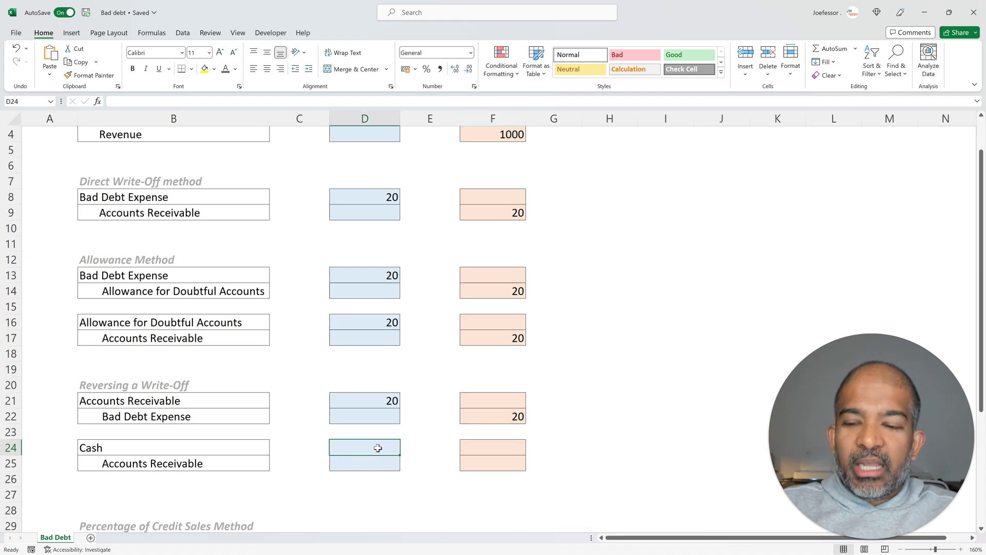
text(20)
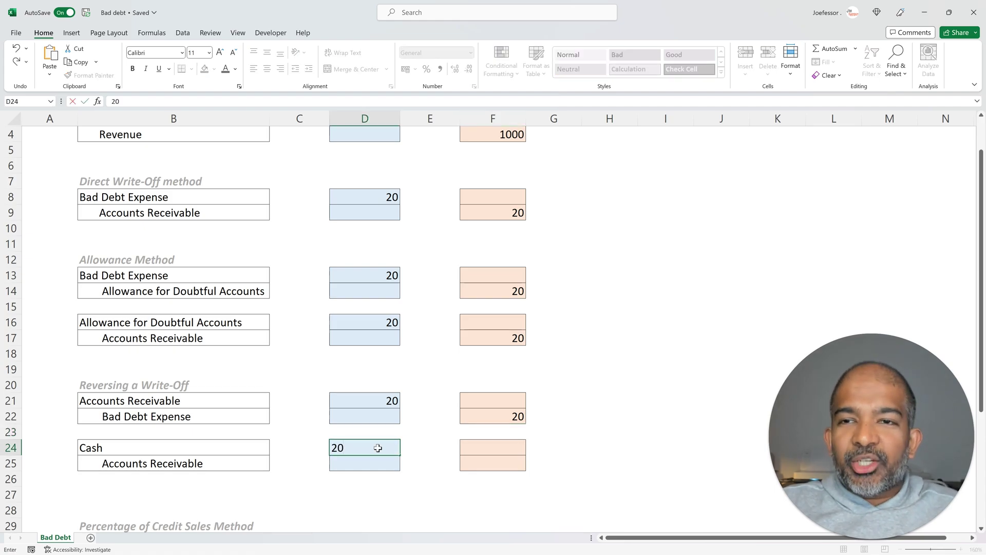
key(Return)
click(478, 464)
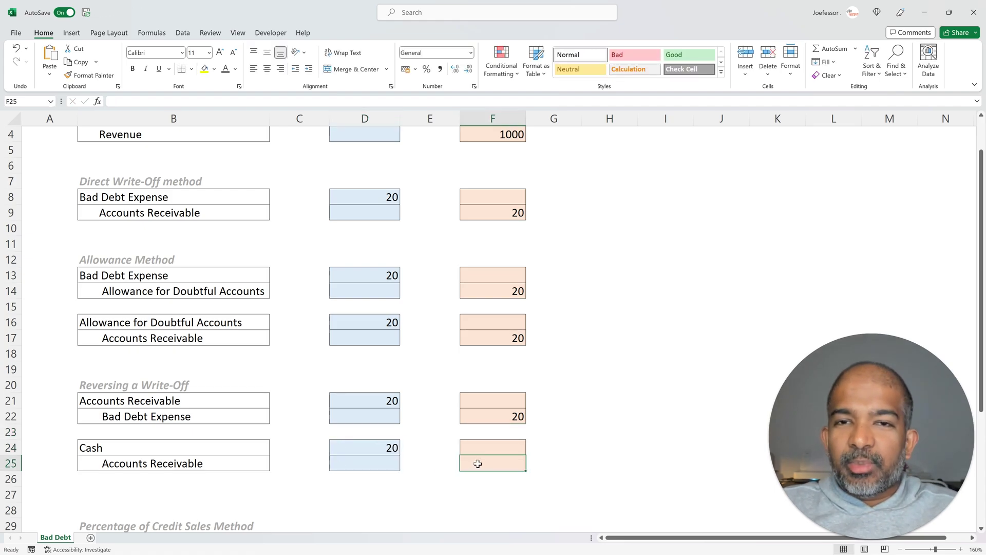
text(20)
key(Return)
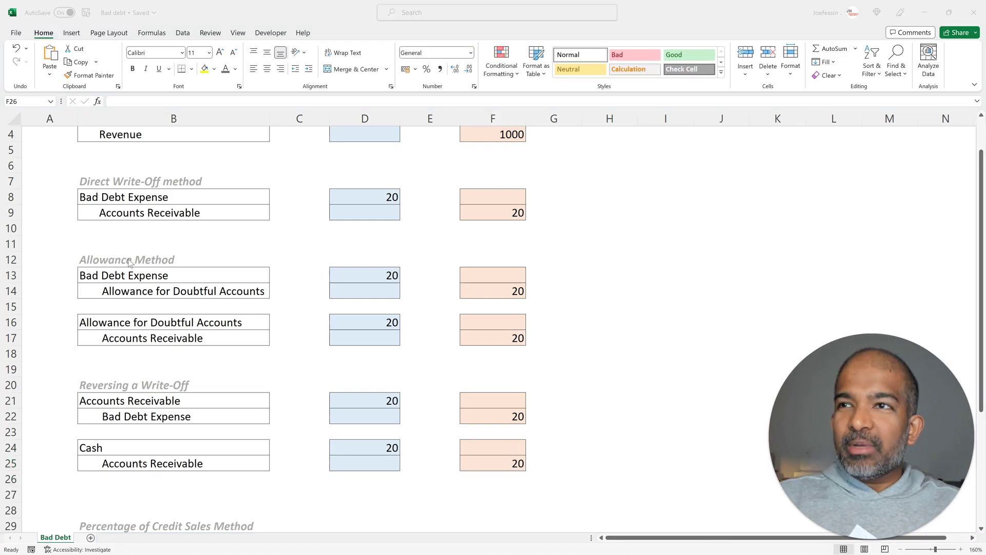
click(141, 271)
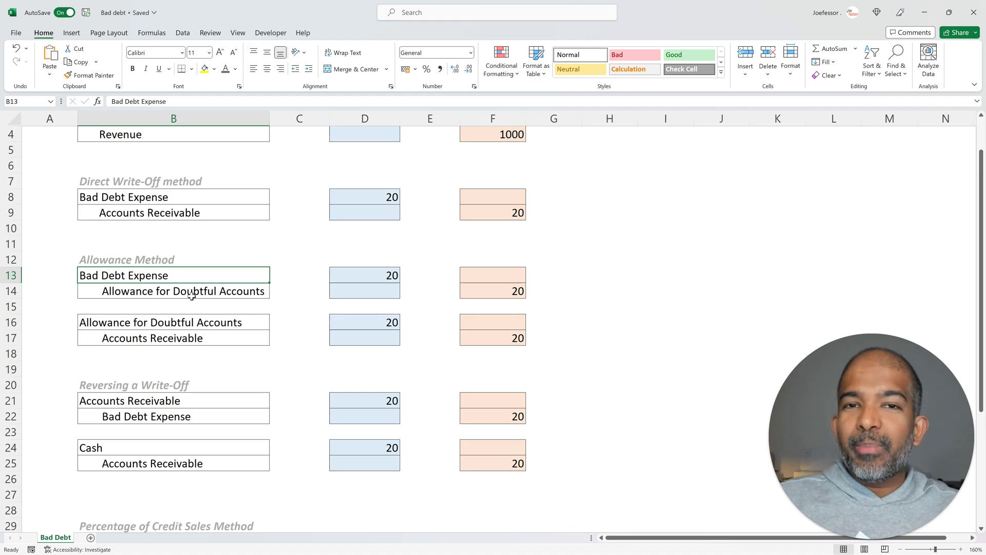
scroll(308, 379, up, 1)
key(Down)
key(Down)
key(Down)
key(Down)
key(Down)
key(Down)
key(Down)
key(Down)
key(Down)
key(Down)
key(Down)
key(Down)
key(Down)
key(Down)
scroll(311, 381, down, 6)
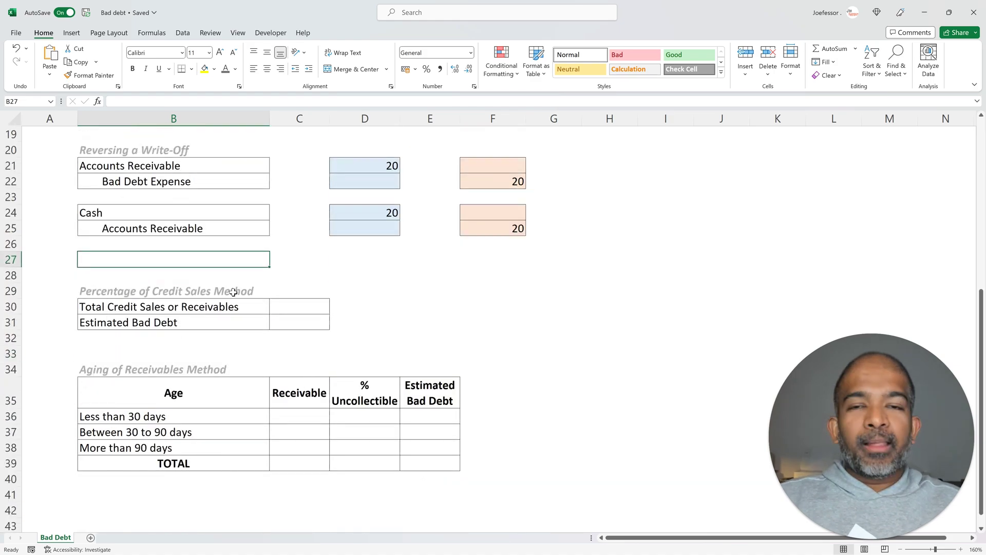
click(153, 291)
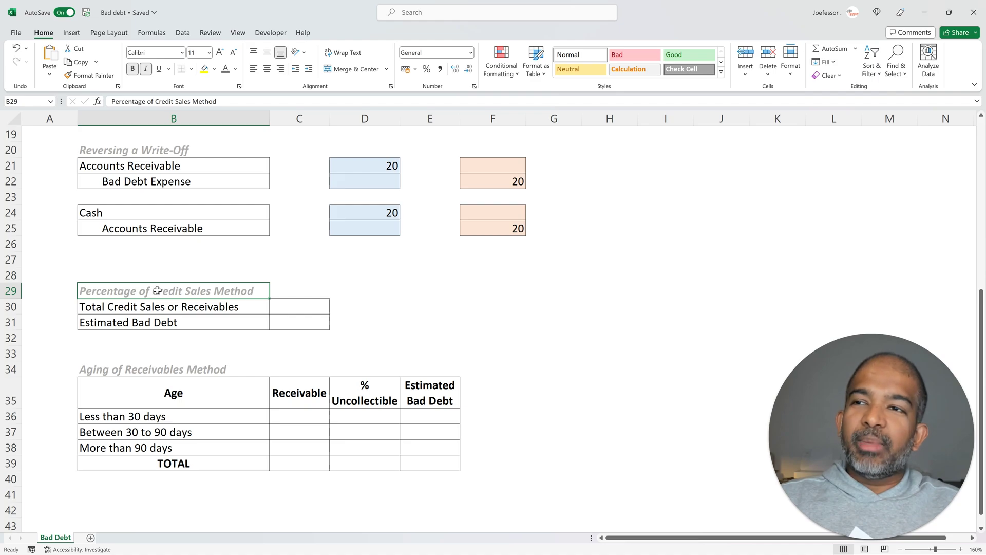
click(138, 370)
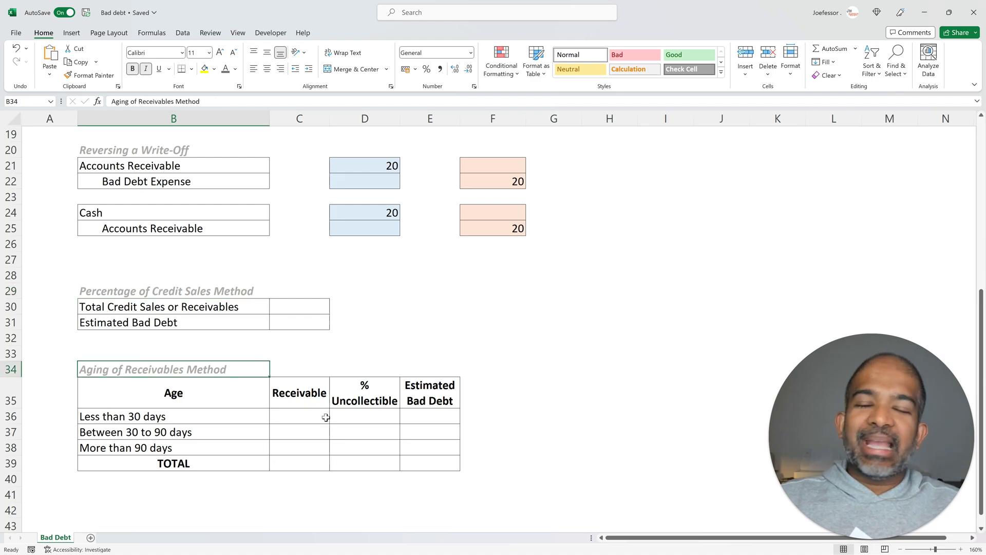
click(204, 291)
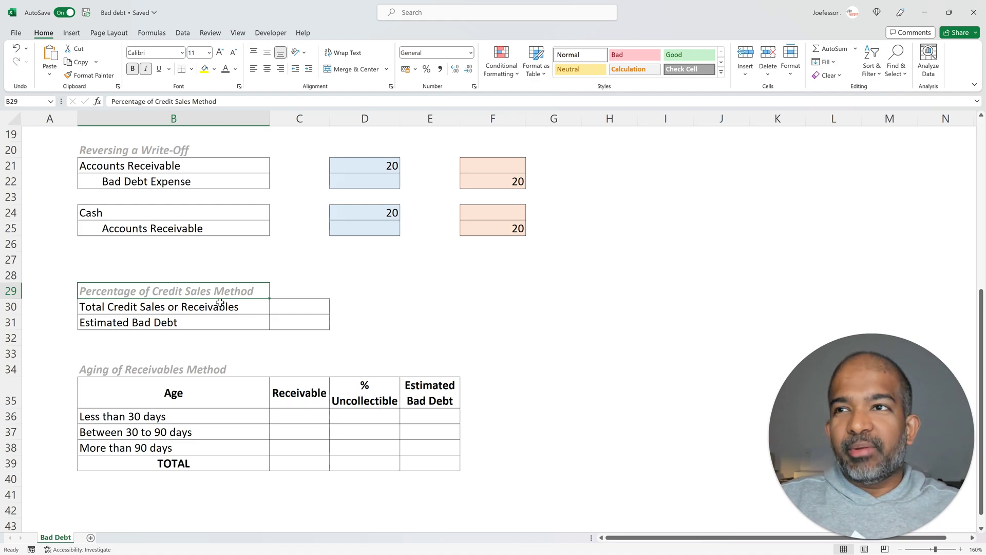
- Enter 1000 in C30 and the formula =3%*C30 in C31, giving an estimate of 30
click(312, 305)
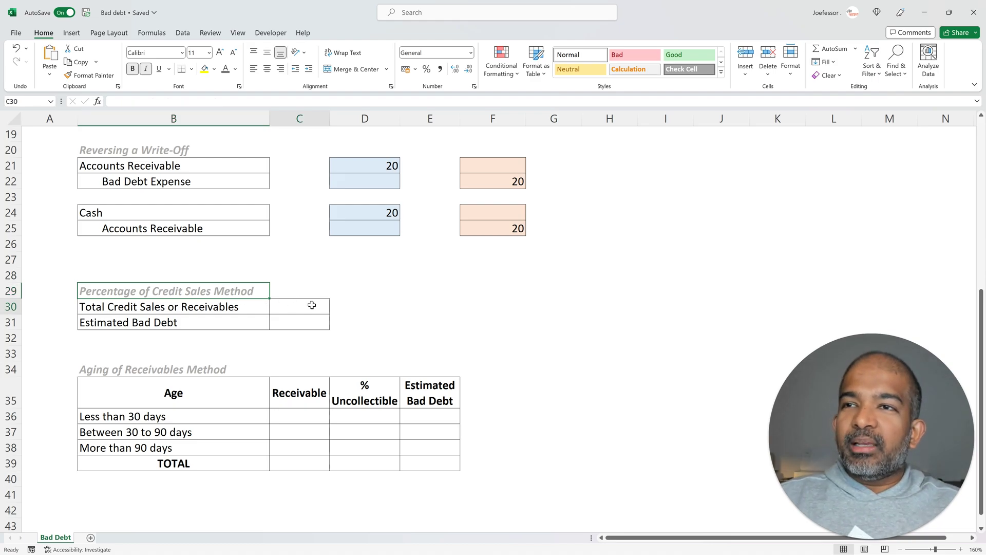
text(1000)
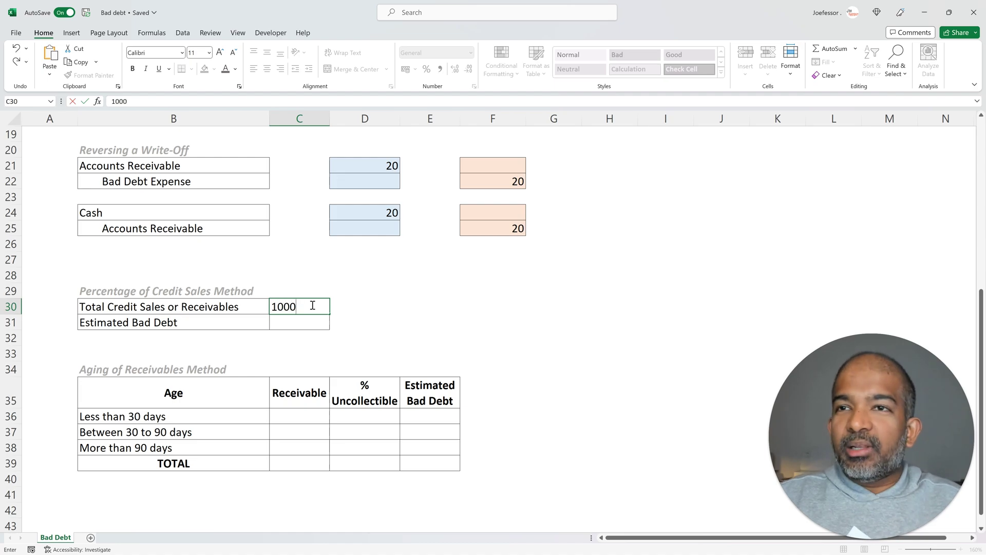
key(Return)
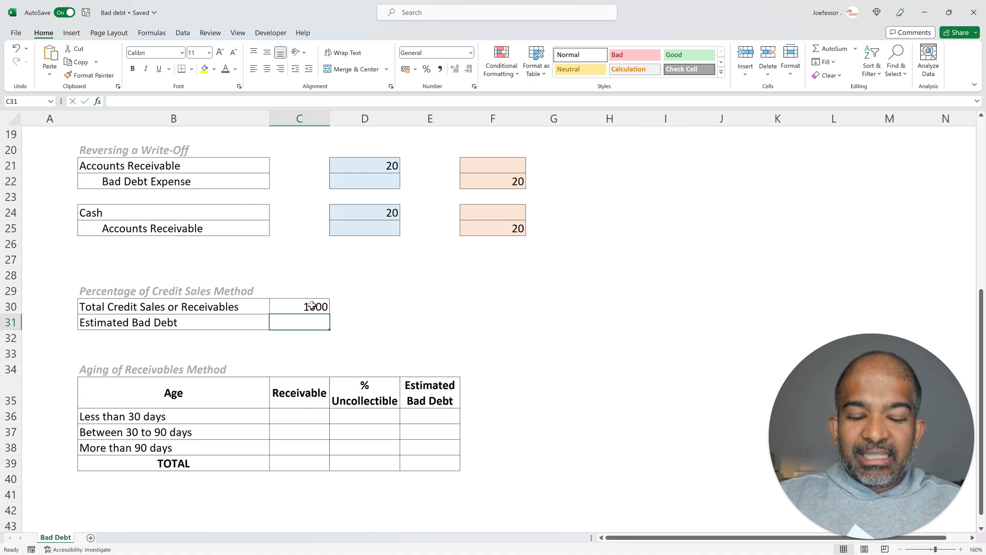
text(=3%)
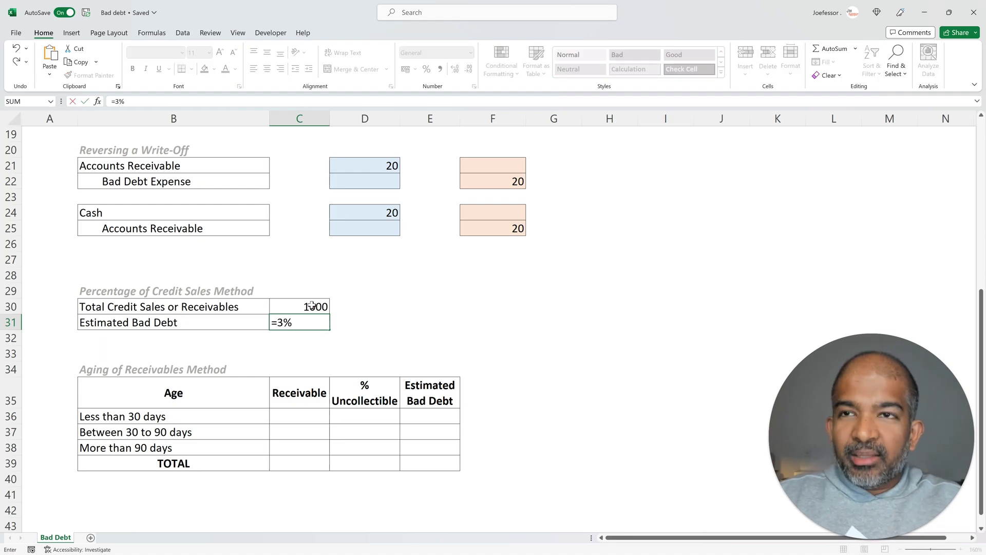
text(*)
click(311, 305)
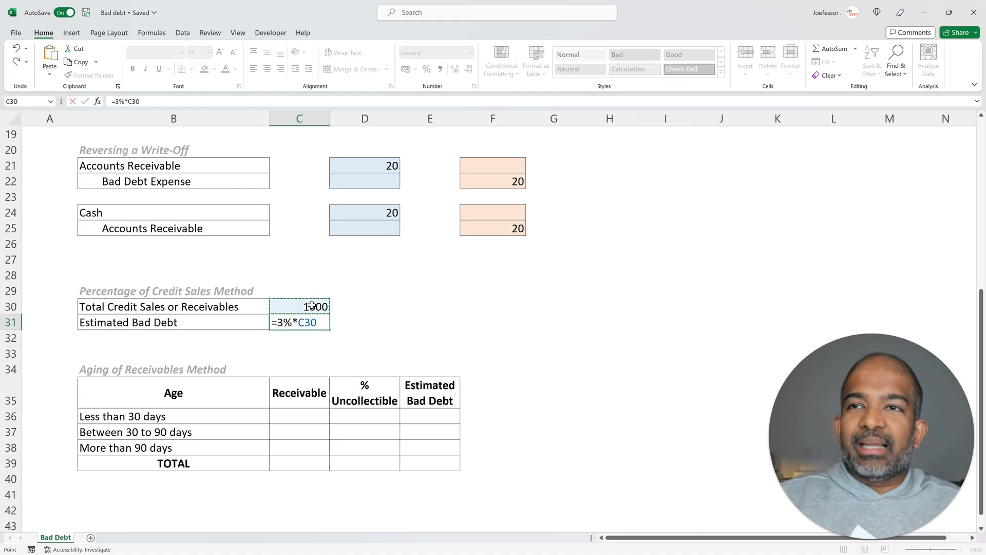
key(Return)
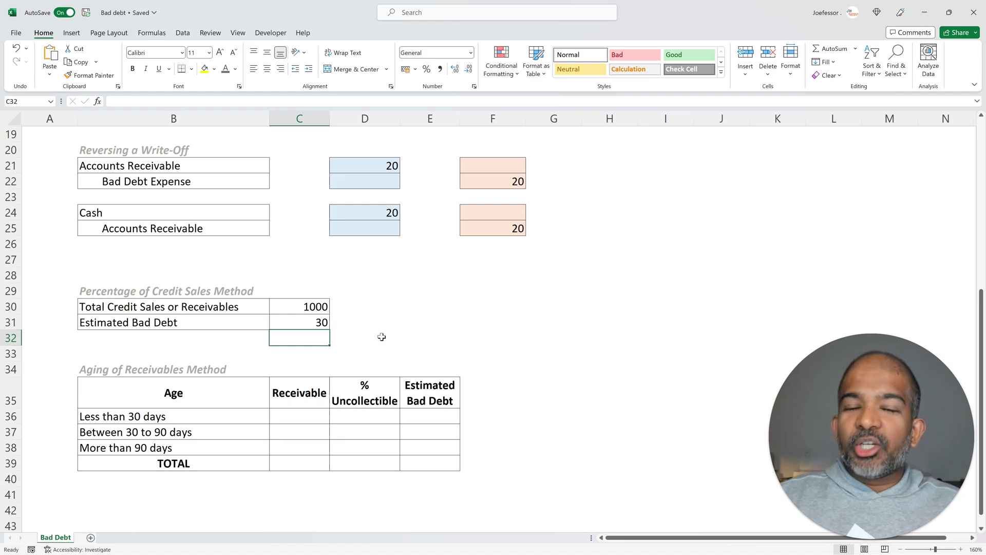
scroll(381, 336, up, 4)
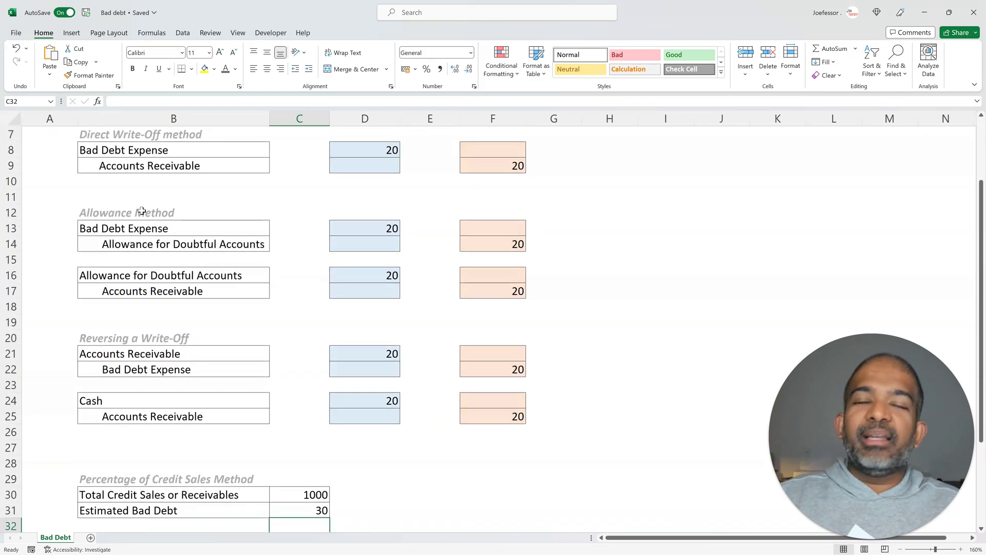
drag(141, 211, 488, 296)
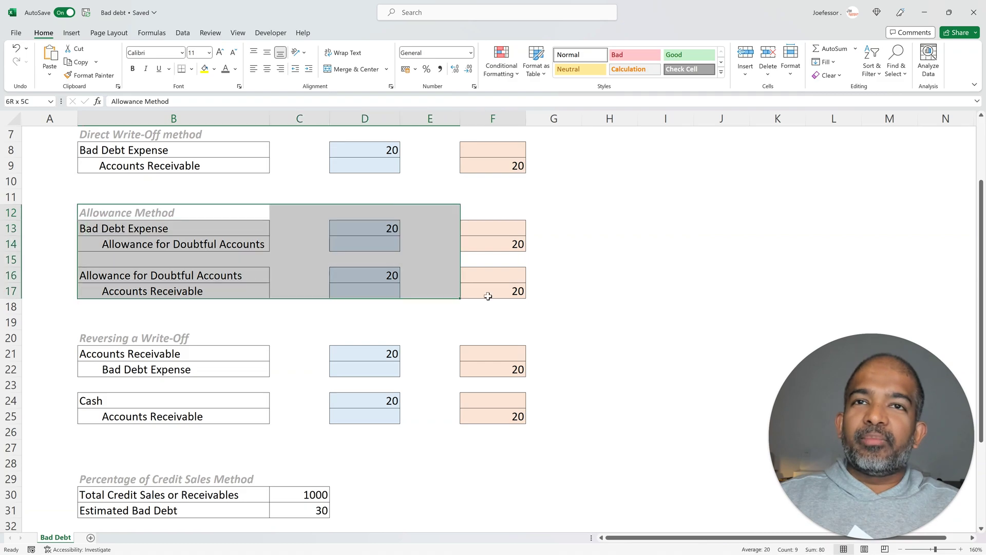
scroll(242, 374, down, 4)
click(242, 373)
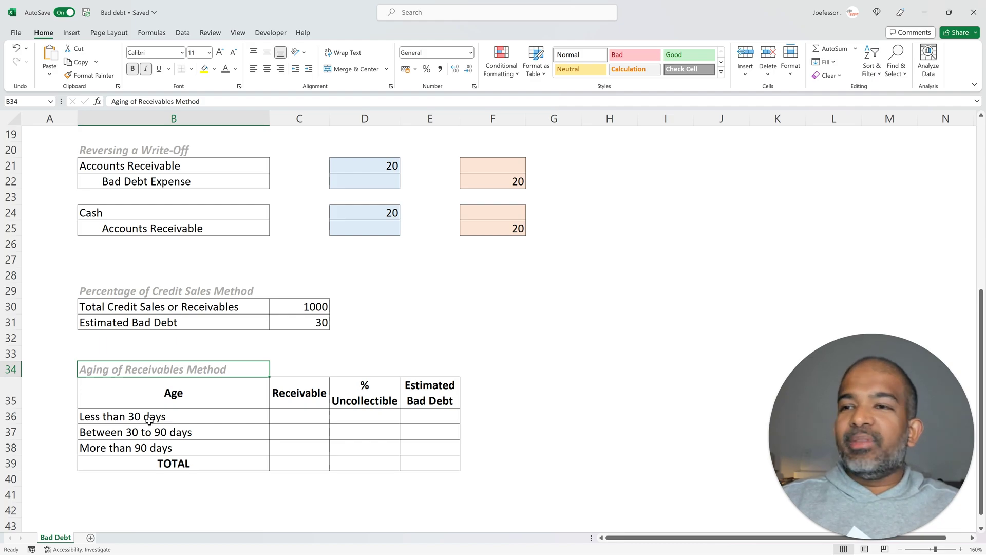
- Enter 1%, 3% and 10% in D36:D38 for the under-30, 30–90 and over-90 day bands
click(368, 418)
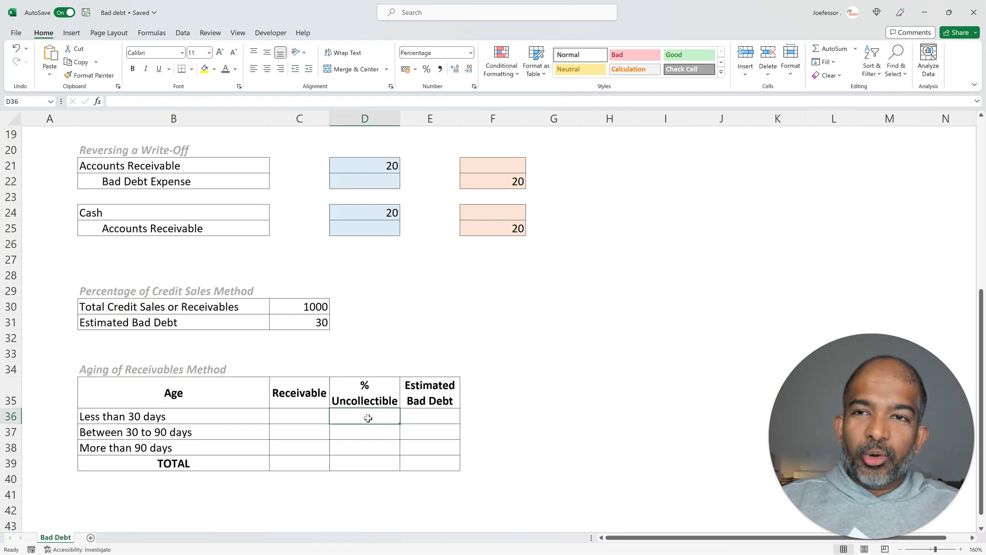
text(1)
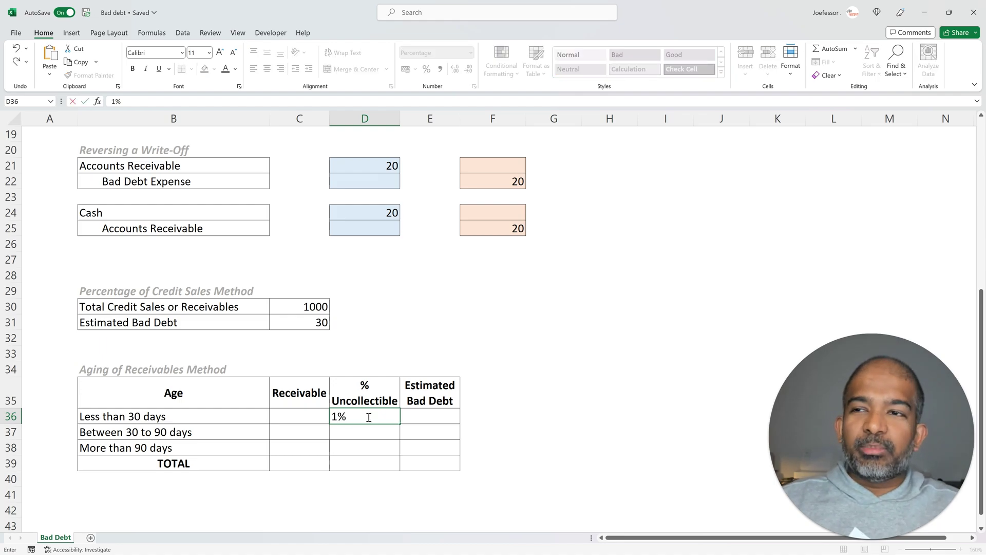
click(362, 434)
click(145, 433)
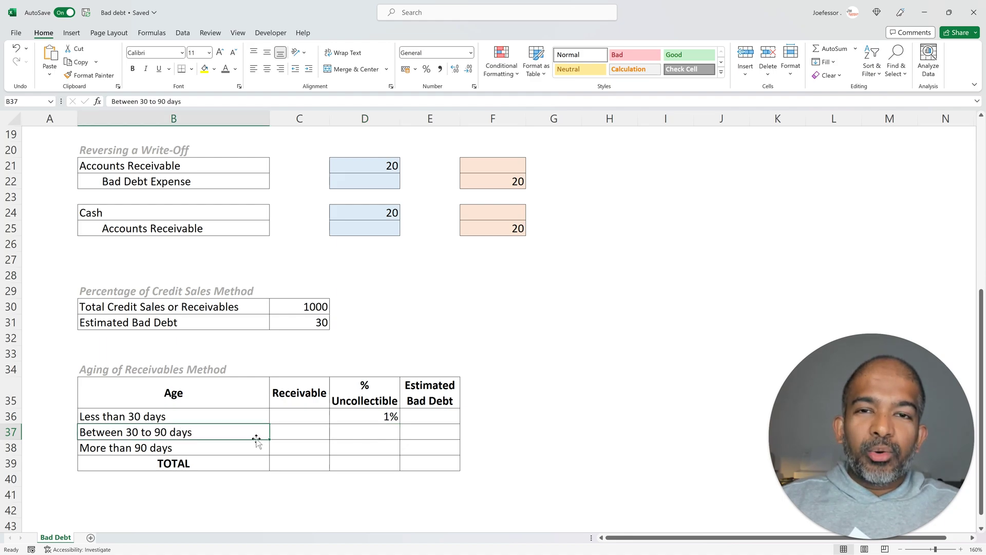
click(365, 433)
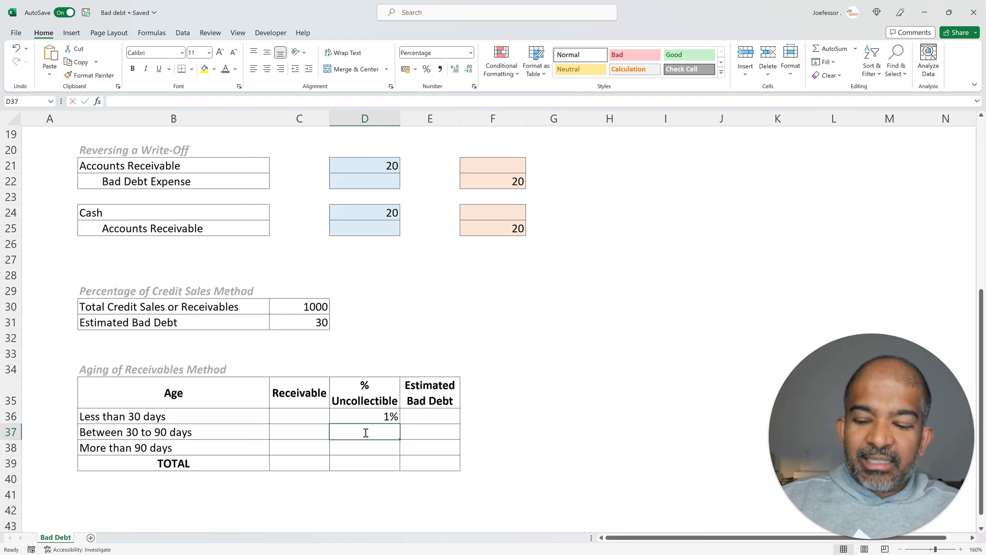
text(3)
key(Return)
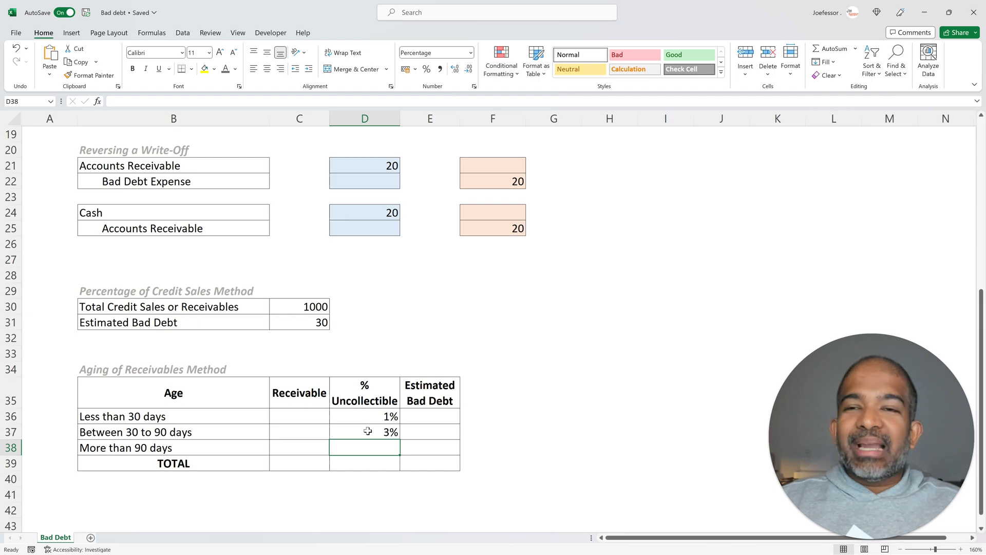
text(10)
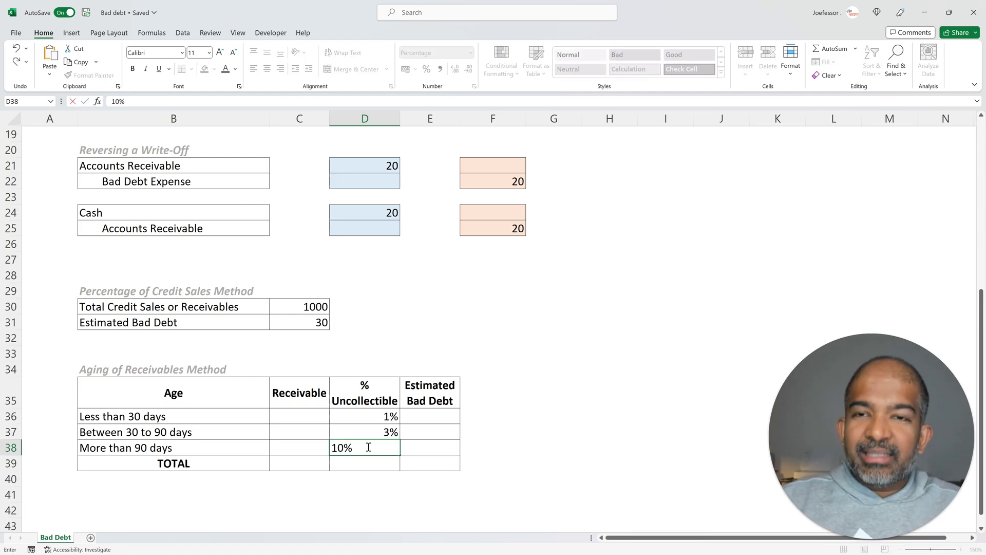
key(Return)
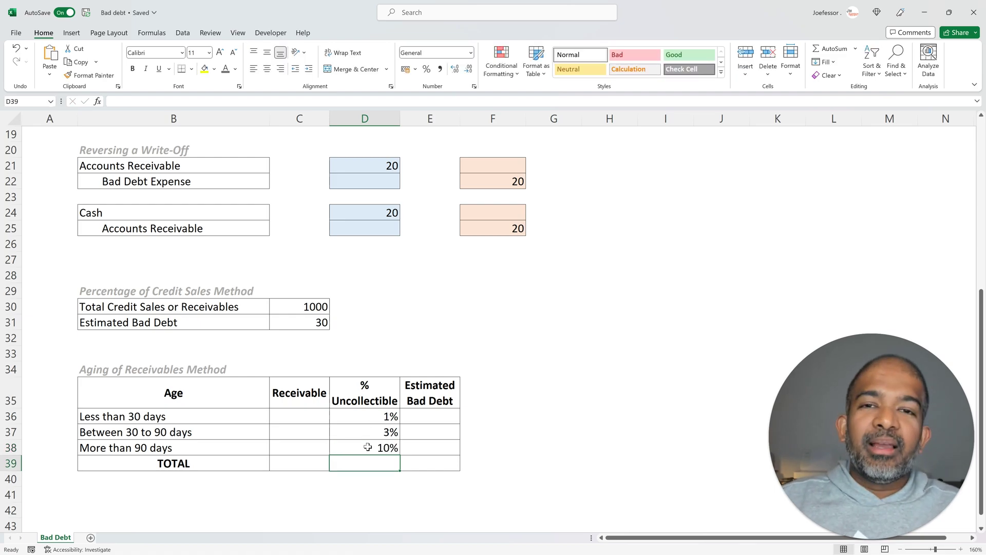
- Enter receivables of 1000 in C36, C37 and C38
click(300, 413)
text(1000)
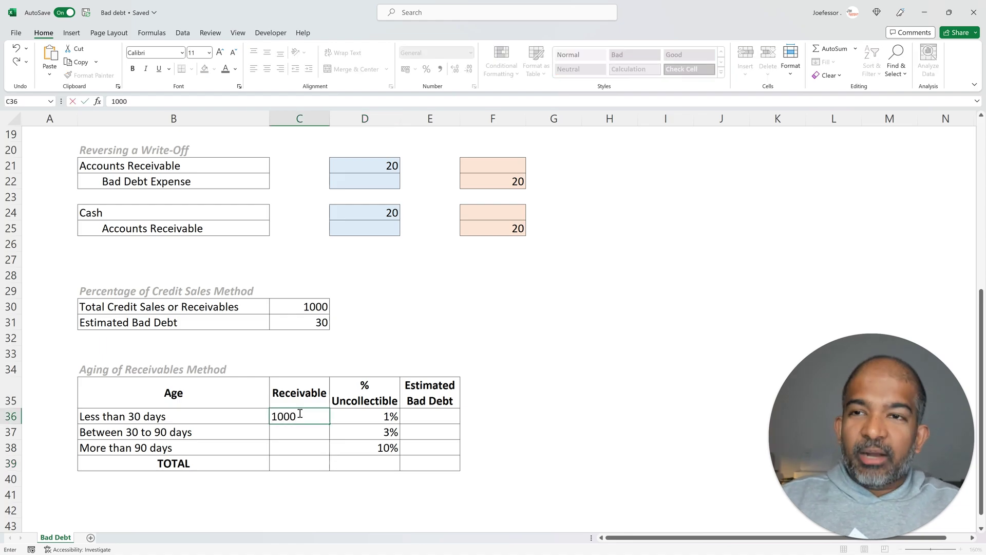
key(Return)
text(1000)
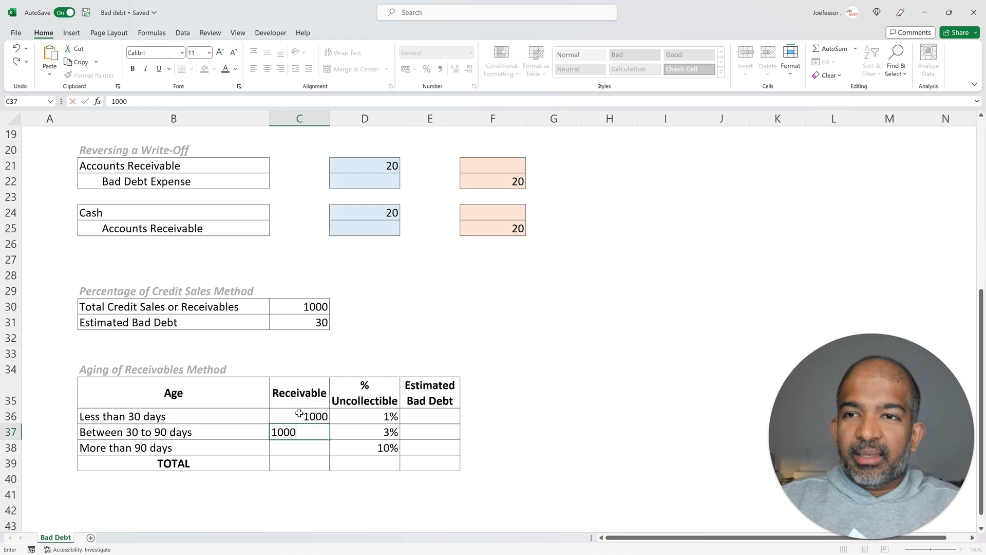
key(Return)
text(1000)
key(Return)
- Enter =D36*C36 in E36 and copy it into E37:E38, giving 10, 30 and 100
click(430, 416)
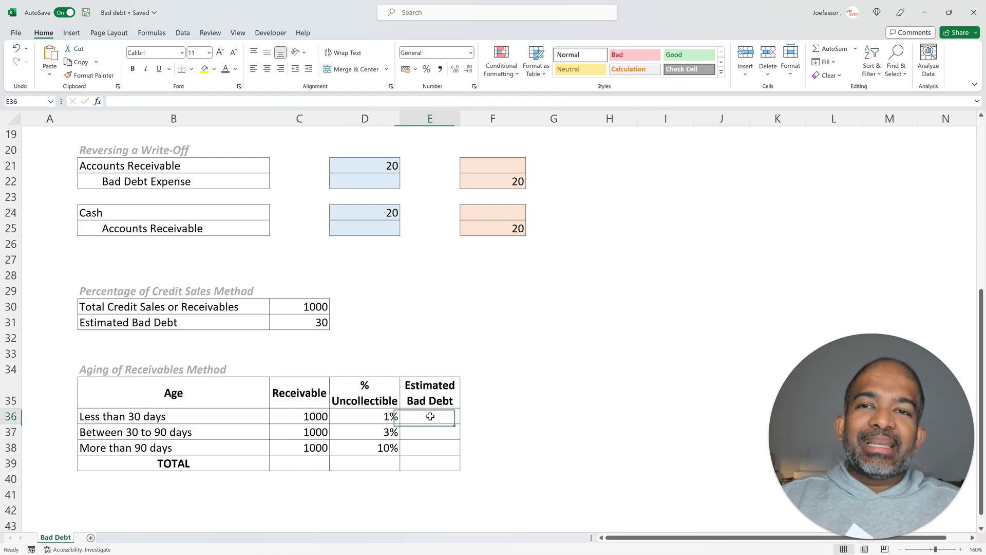
text(=)
key(Left)
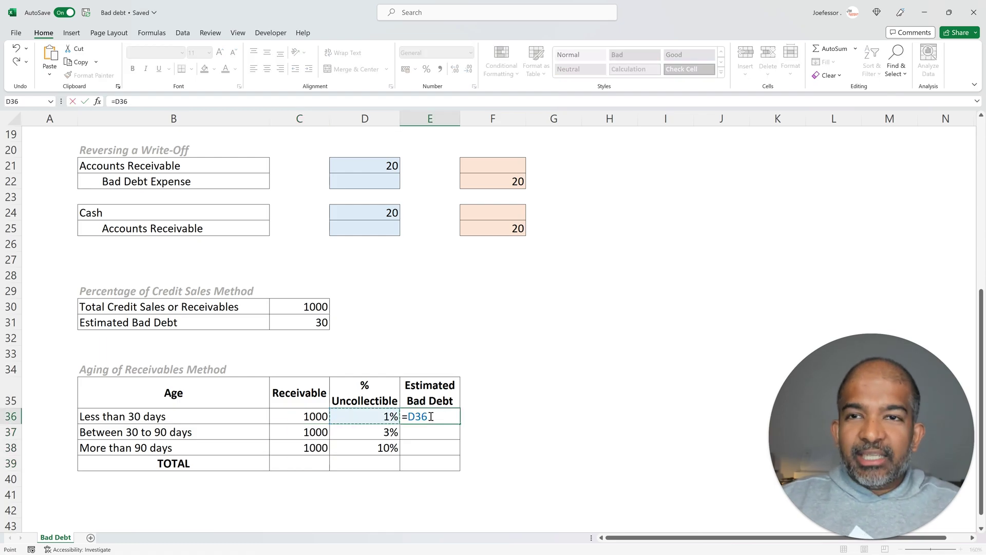
text(*)
key(Left)
key(Left)
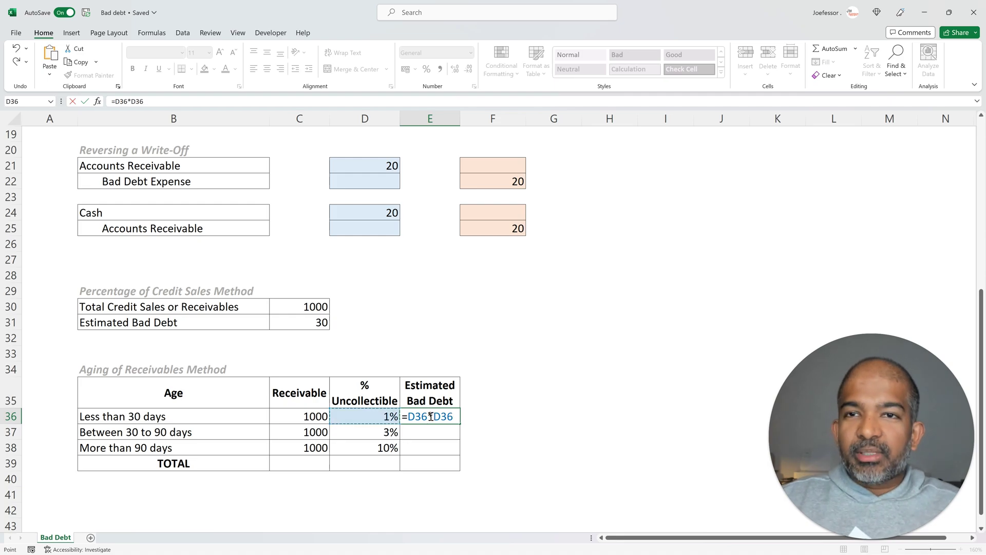
key(Return)
click(430, 416)
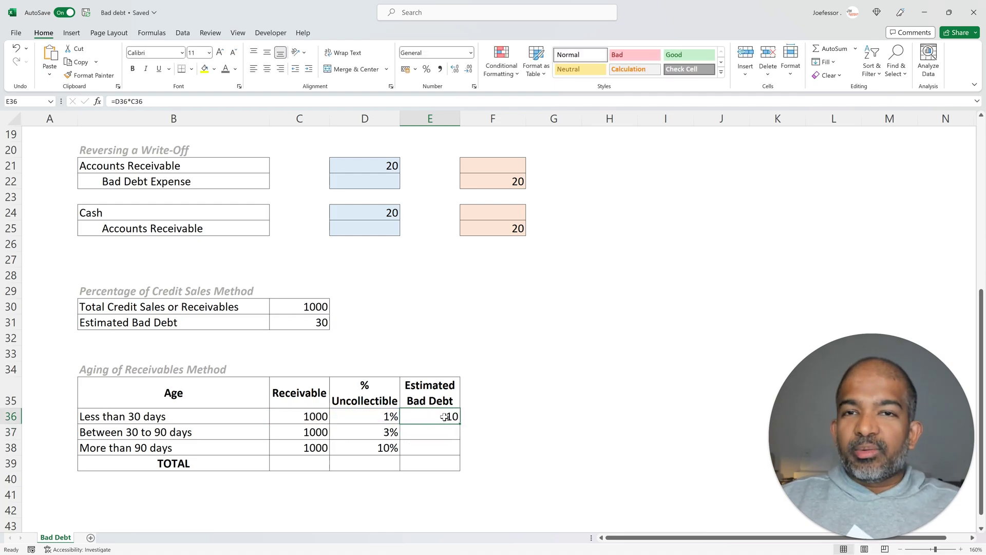
key(ctrl+c)
drag(449, 433, 447, 445)
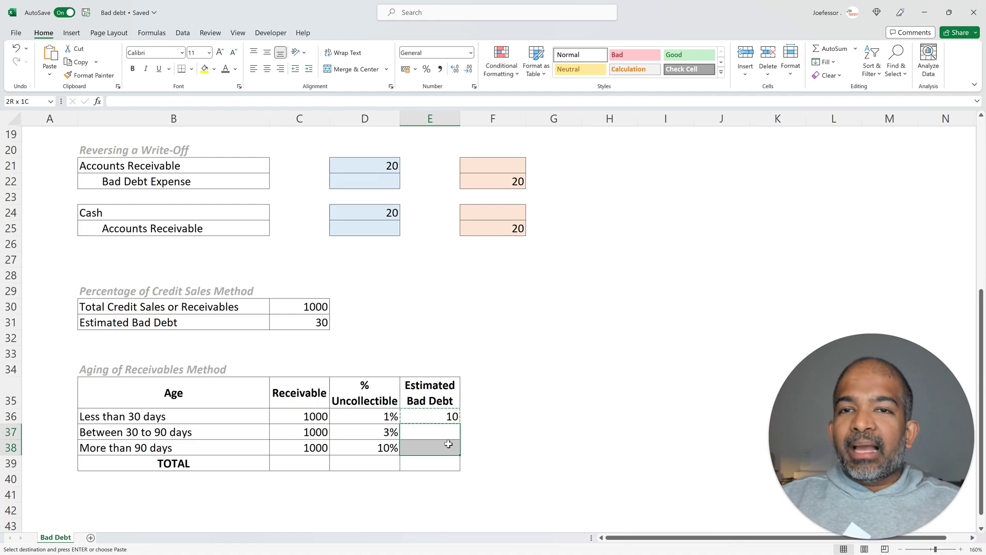
key(ctrl+v)
- Total the estimated bad debt in E39 with =SUM(E36:E38), giving 140
click(425, 464)
key(Escape)
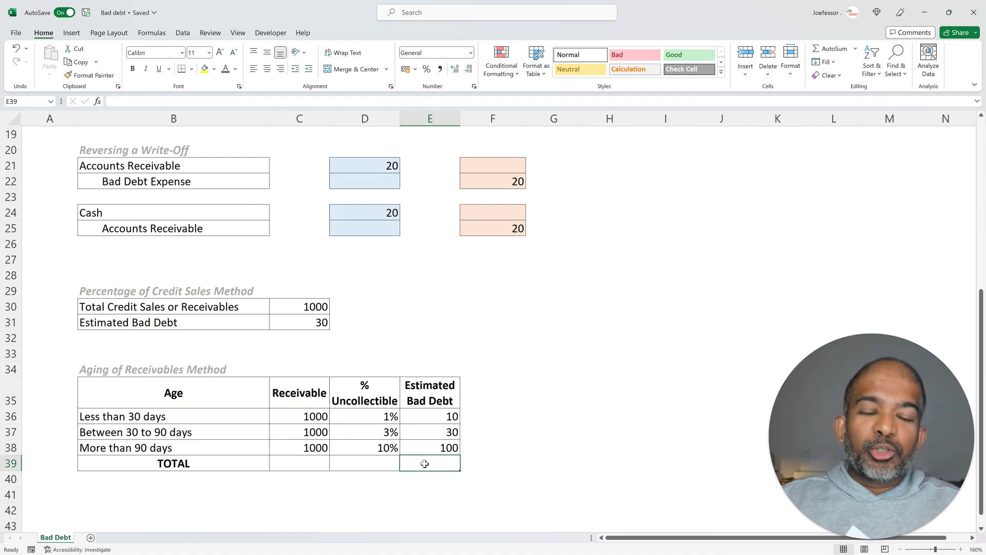
text(=sum()
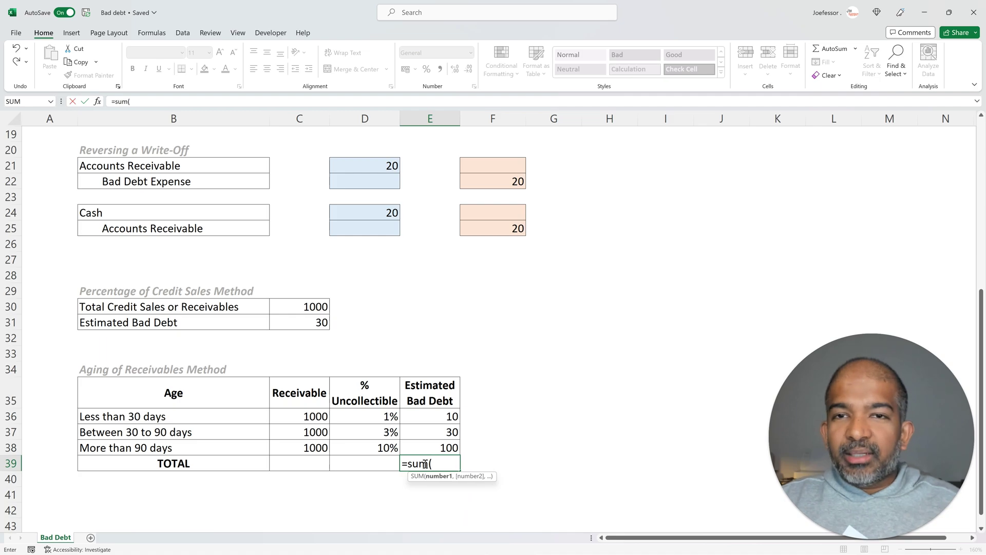
key(Up)
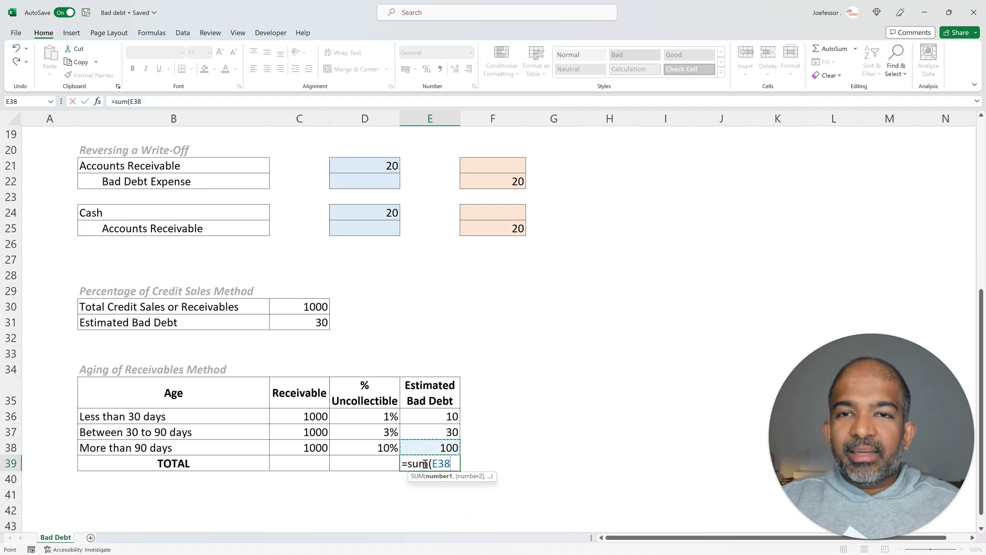
key(shift+Up)
key(shift+Up)
text())
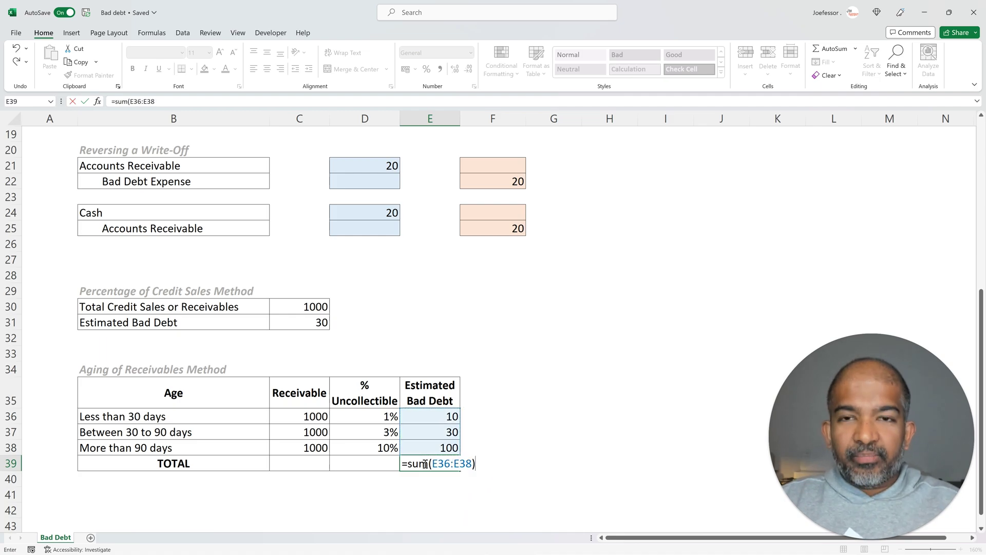
key(Return)
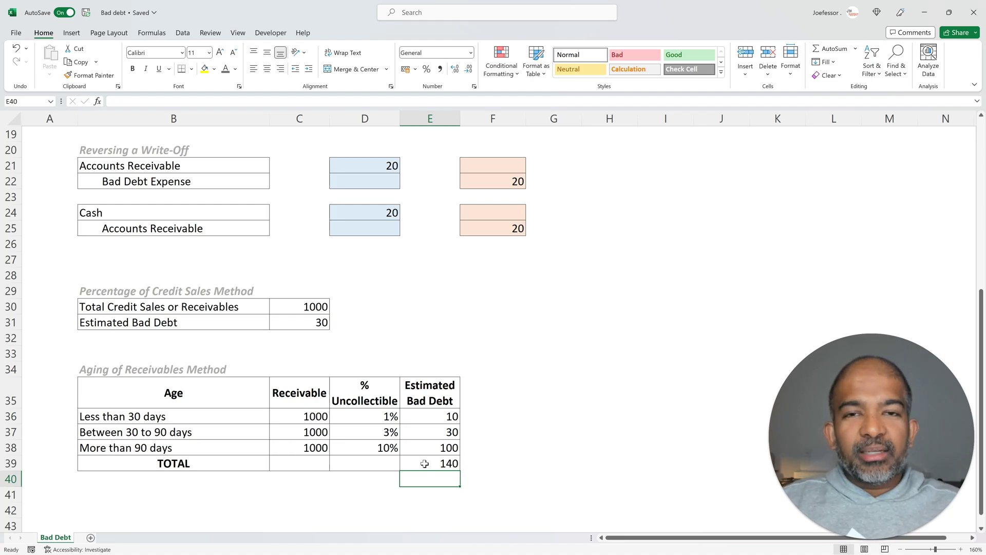
scroll(425, 464, down, 1)
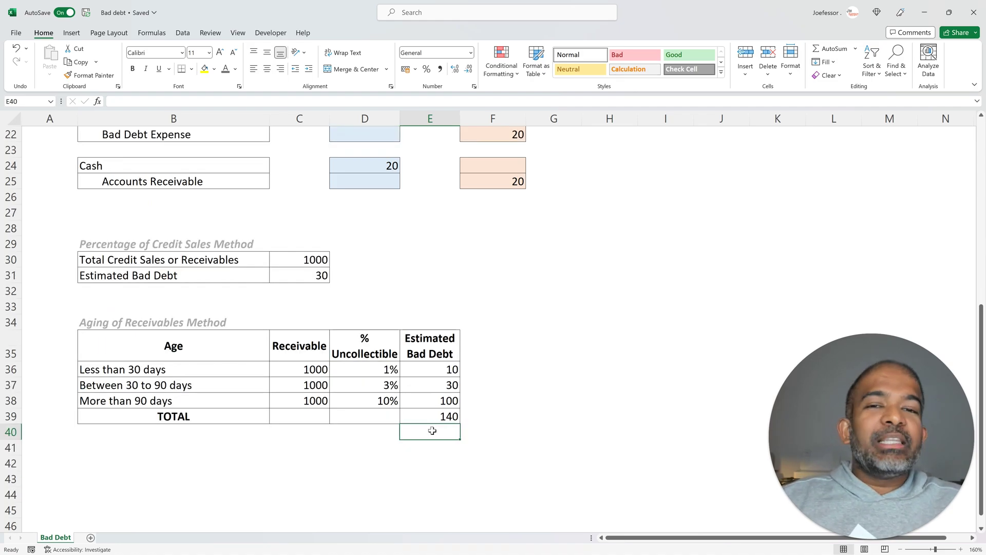
scroll(448, 433, up, 7)
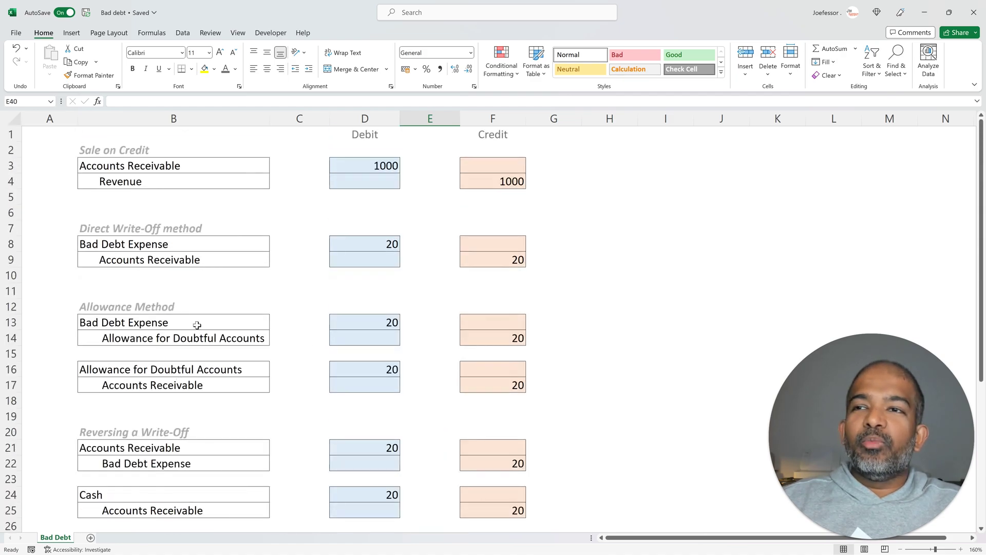
drag(194, 324, 464, 346)
click(482, 353)
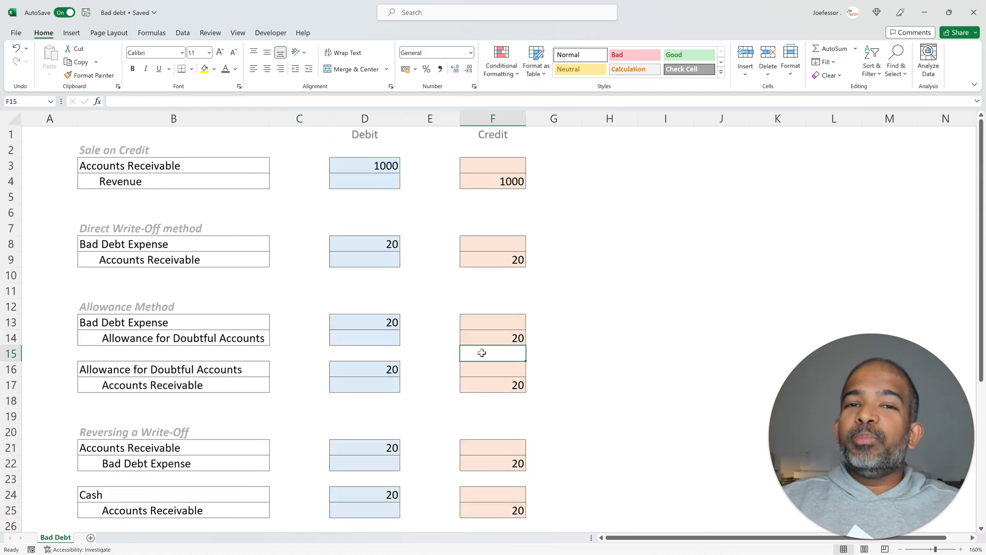